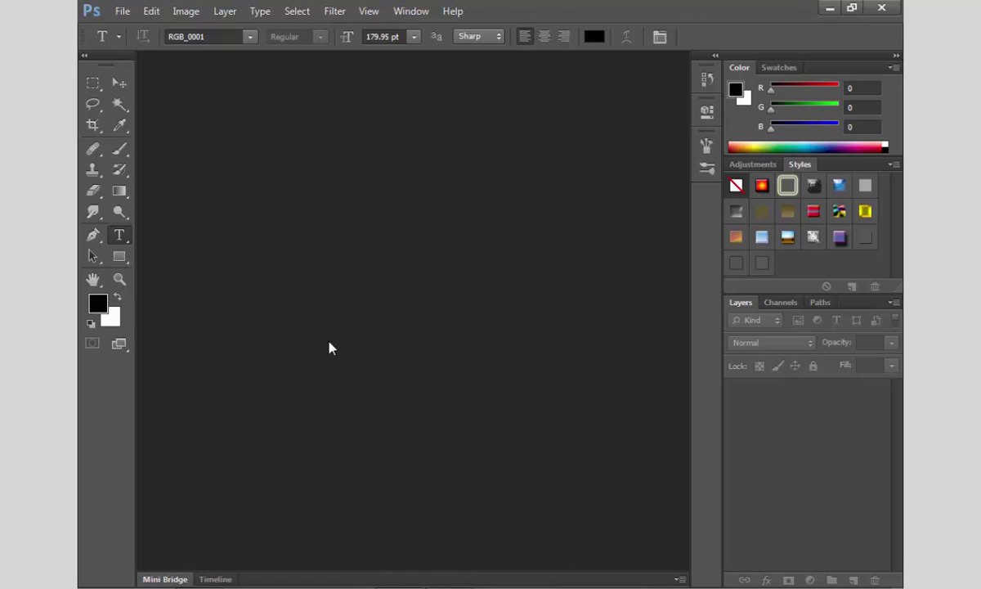
Step: Create a new A4 document, 210 × 297 mm at 300 ppi, from the International Paper preset
left_click(122, 10)
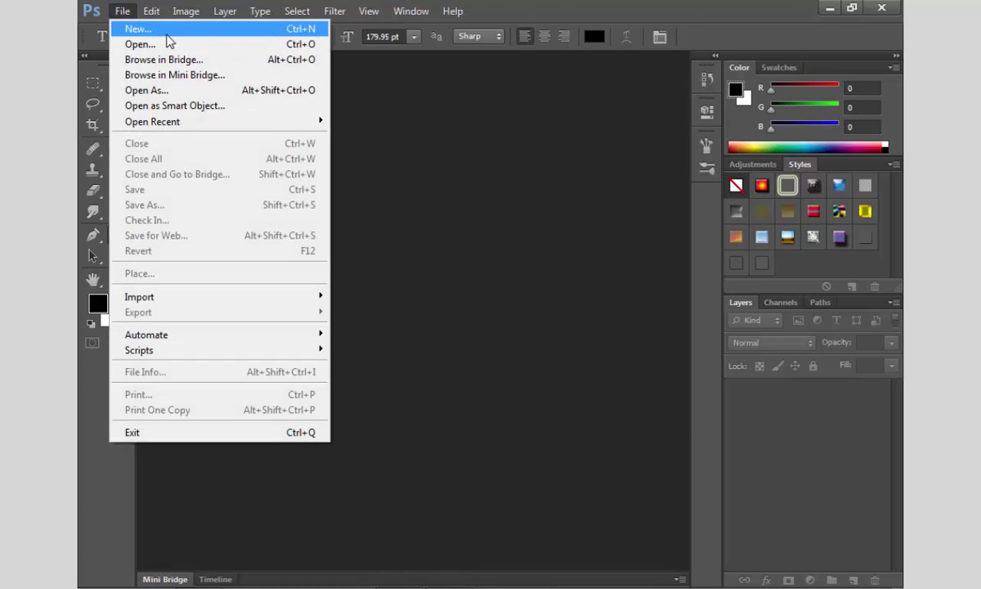
left_click(168, 30)
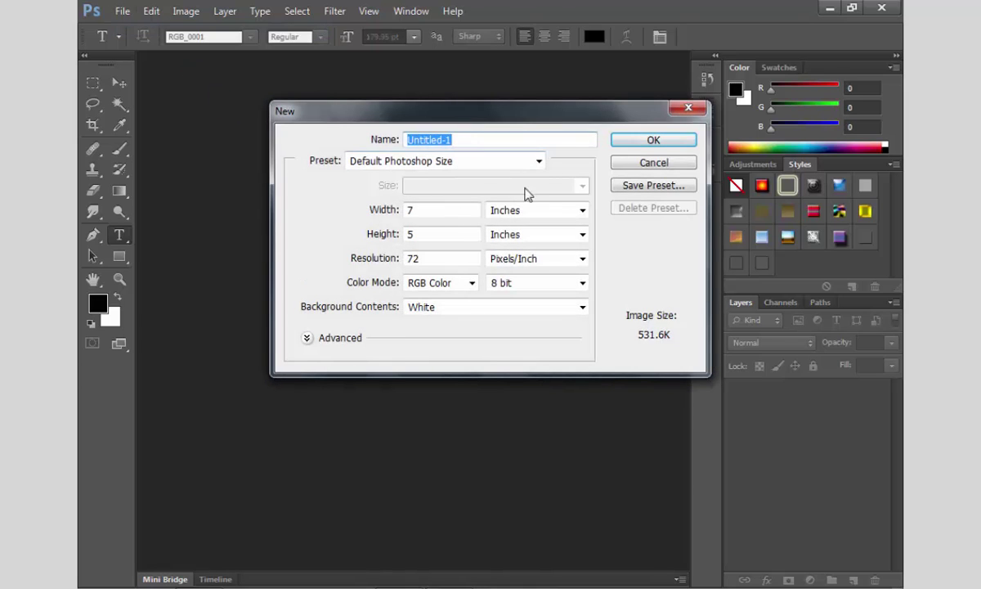
left_click(537, 162)
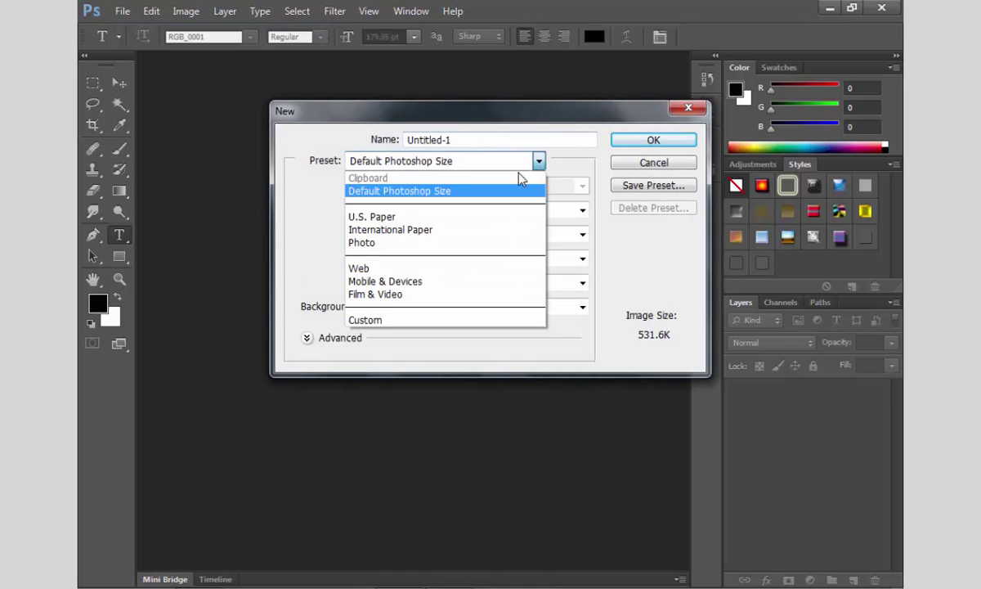
left_click(405, 231)
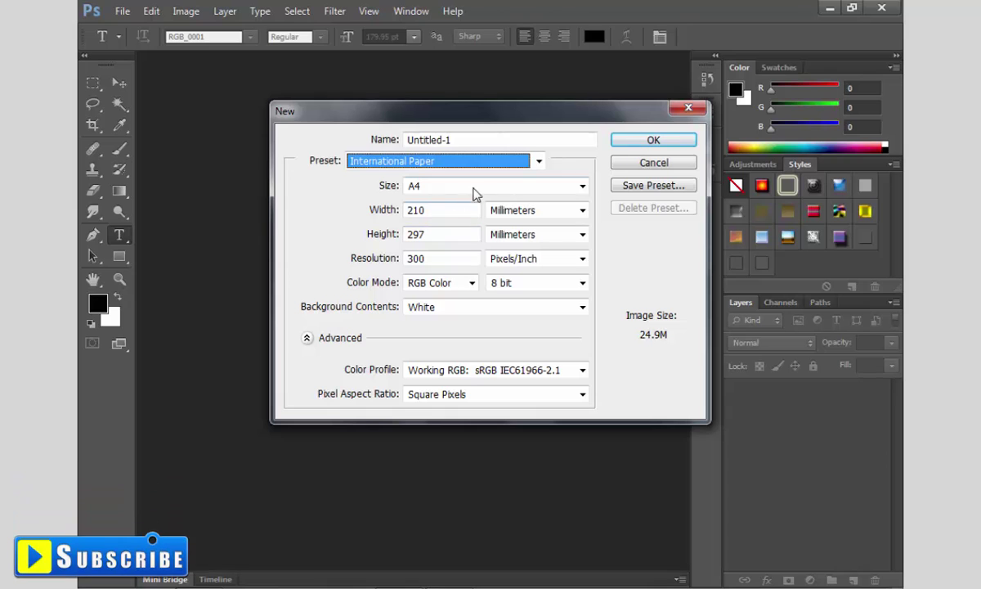
left_click(654, 141)
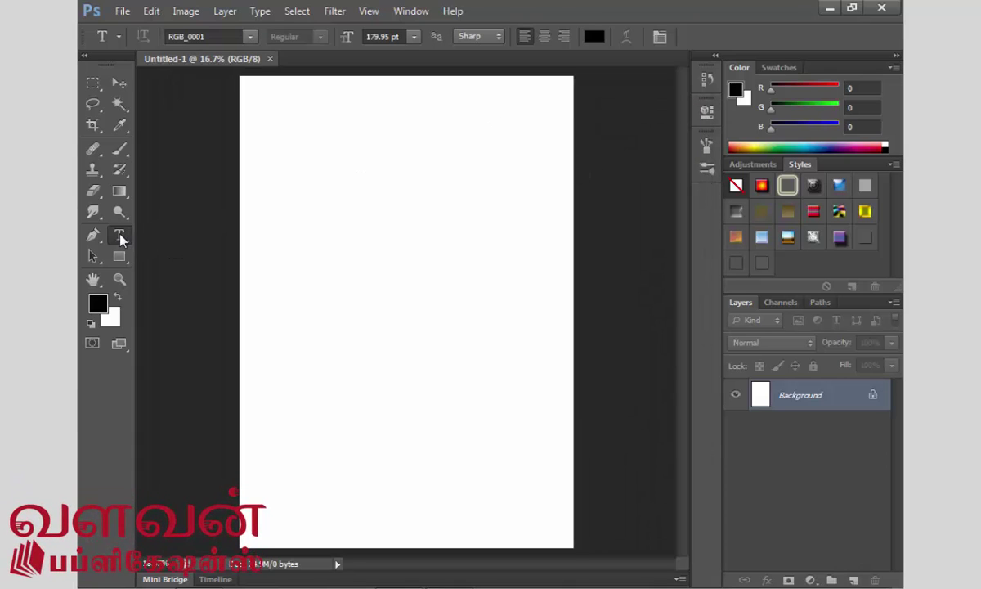
left_click(119, 84)
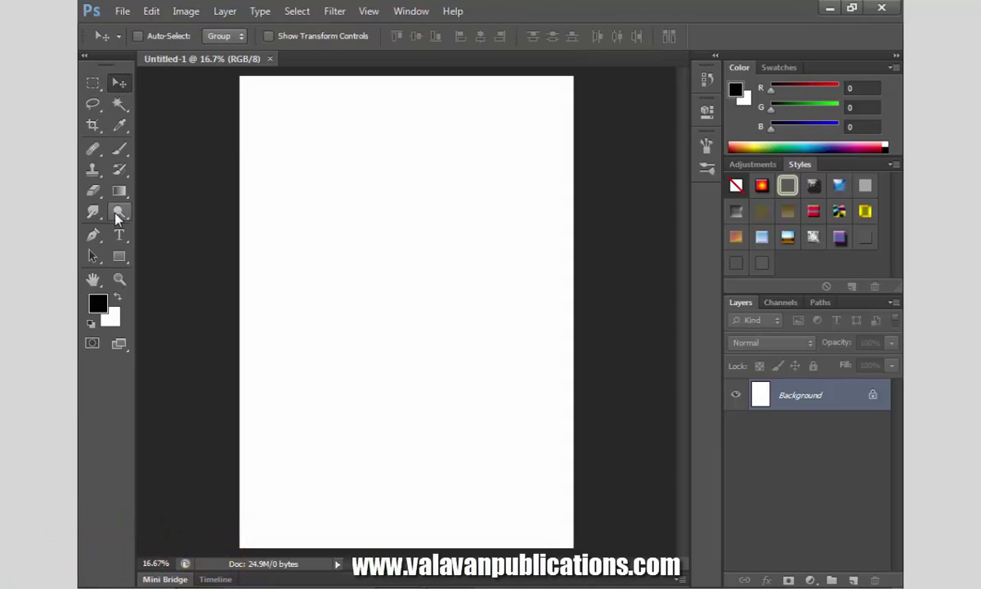
left_click(120, 235)
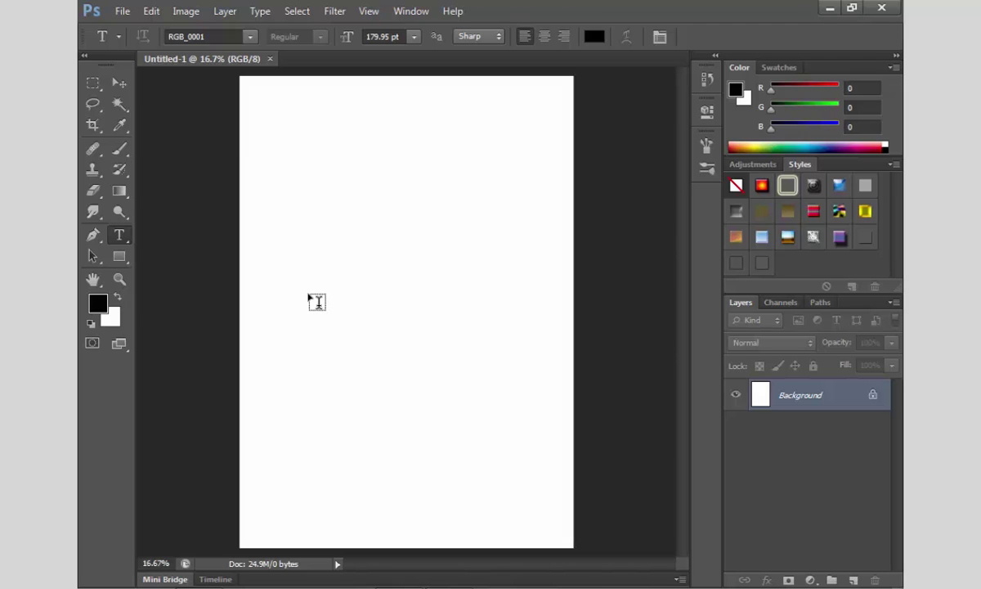
Step: Paste the heading text into a new text layer near the page top and set it to Arial
left_click(294, 145)
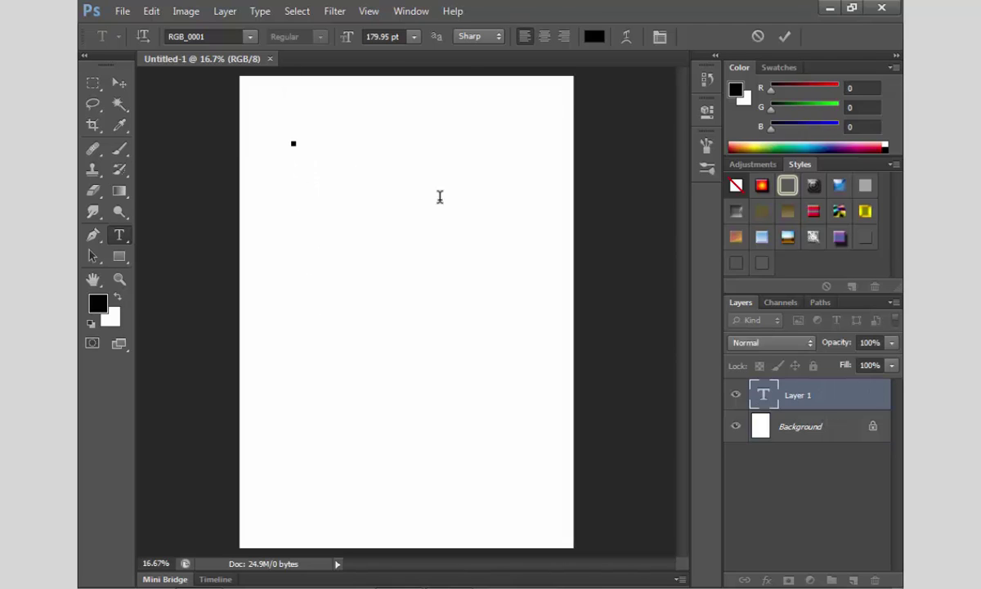
key("ctrl+v")
key("ctrl+a")
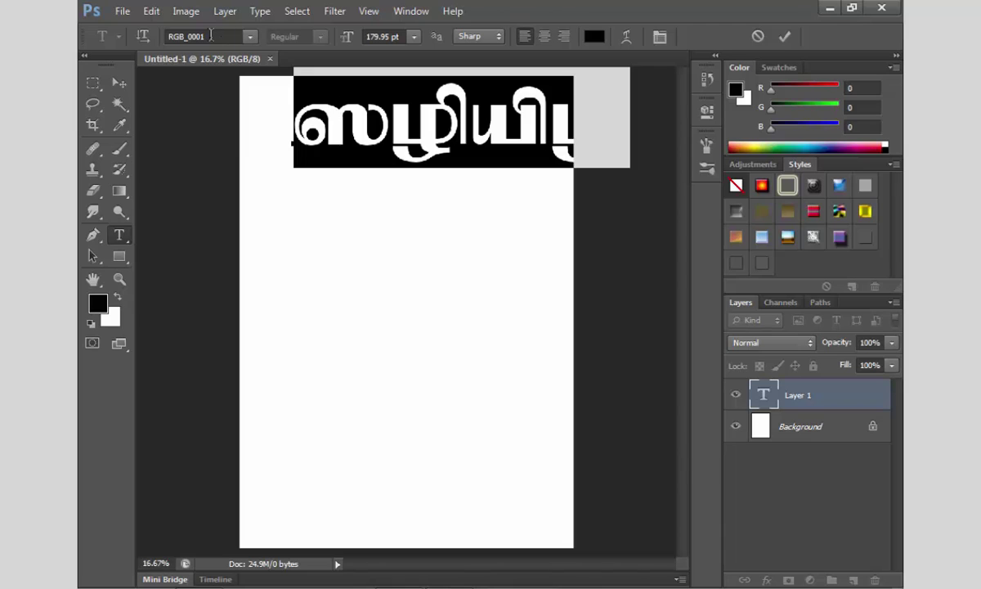
left_click(211, 36)
type("Arial")
key("Return")
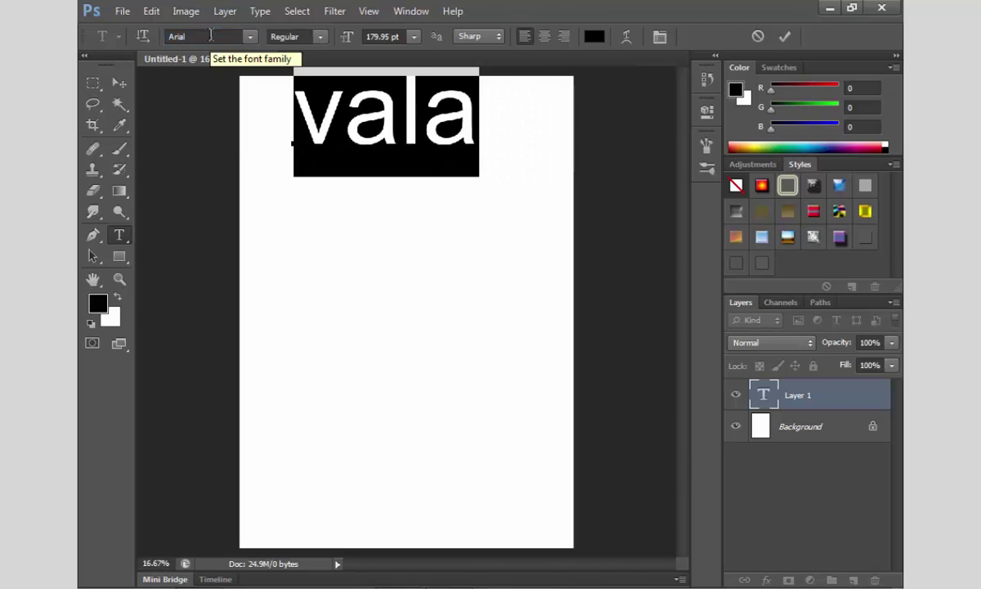
Step: Shrink the heading to 81.95 pt, correct it to 'Valavan', and centre it near the top
key("ctrl+shift+comma")
key("ctrl+shift+comma")
key("ctrl+shift+comma")
key("ctrl+shift+comma")
key("ctrl+shift+comma")
key("ctrl+shift+comma")
key("ctrl+shift+comma")
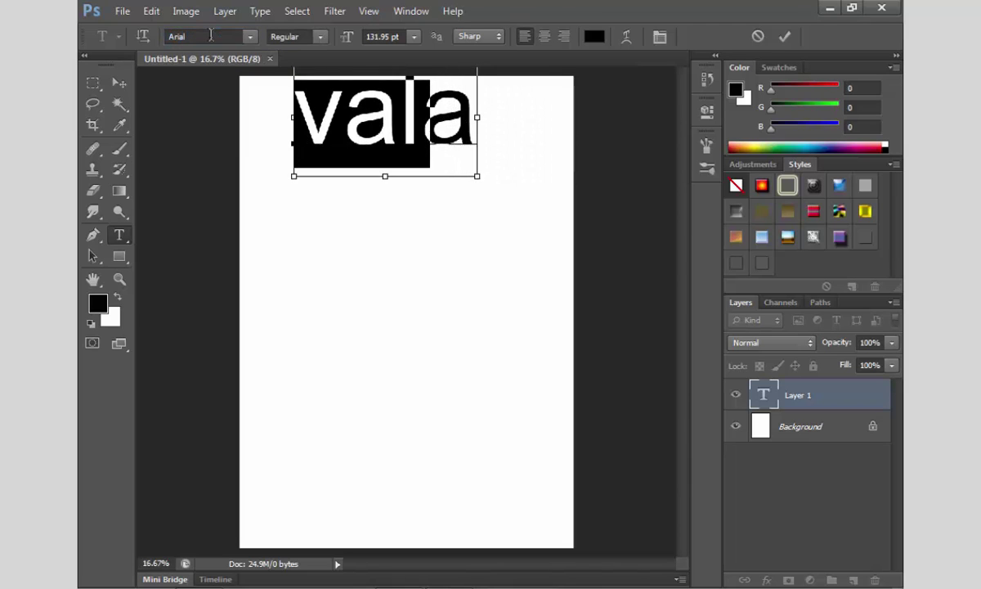
key("ctrl+shift+comma")
key("ctrl+shift+comma")
key("ctrl+shift+comma")
key("ctrl+shift+comma")
key("ctrl+shift+comma")
key("ctrl+shift+comma")
key("Home")
key("shift+Right")
type("V")
key("End")
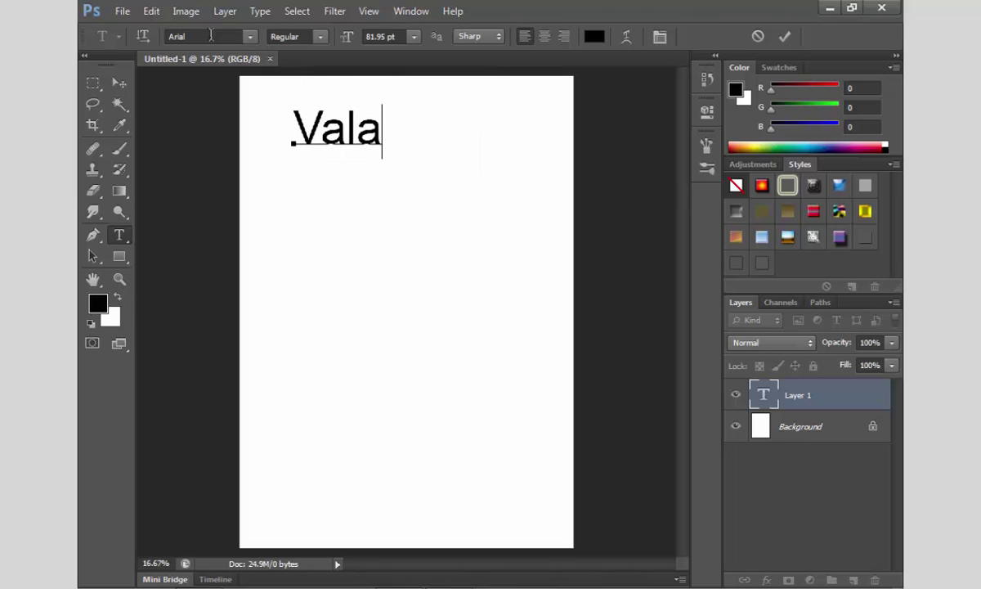
type("van")
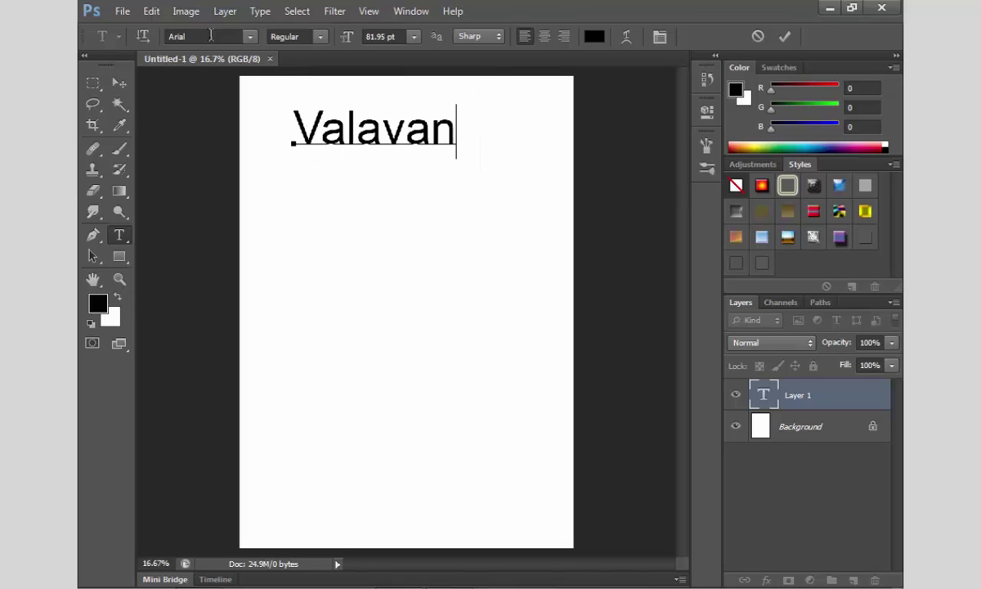
left_click(120, 82)
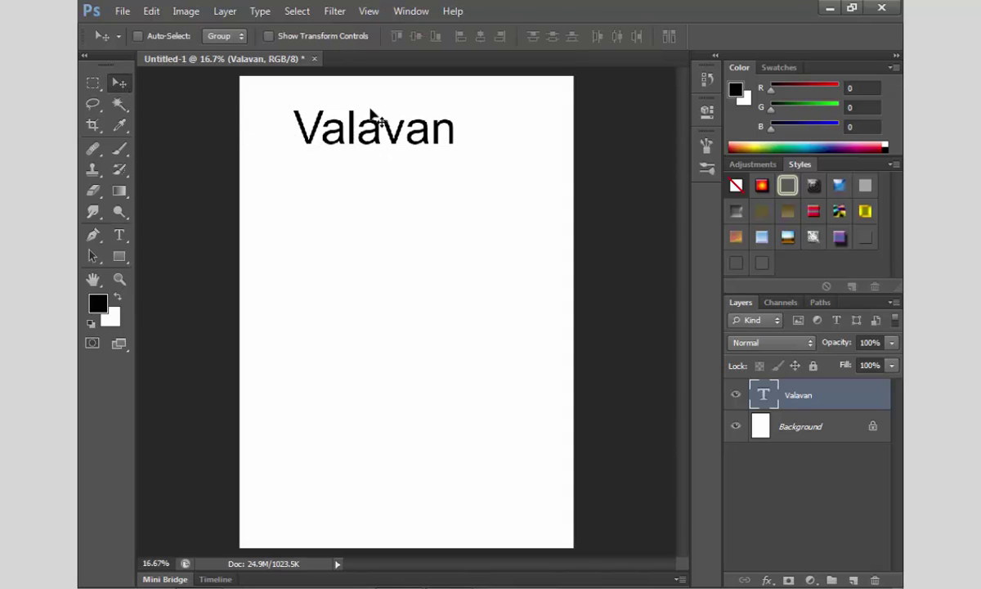
left_click_drag(374, 116, 414, 106)
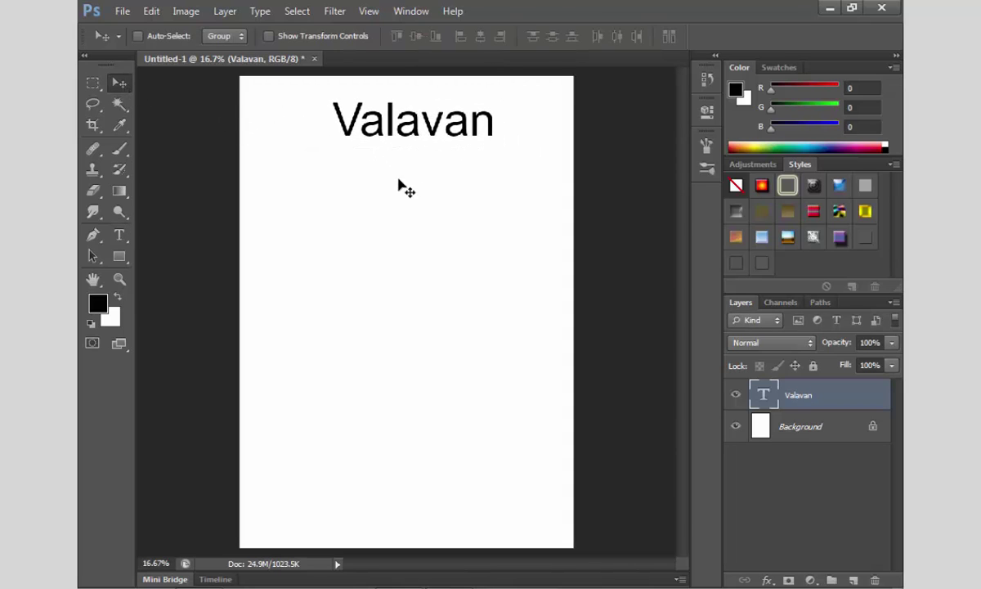
Step: Add a second text line 'valavan publiction' below the heading and shift it left
left_click(119, 237)
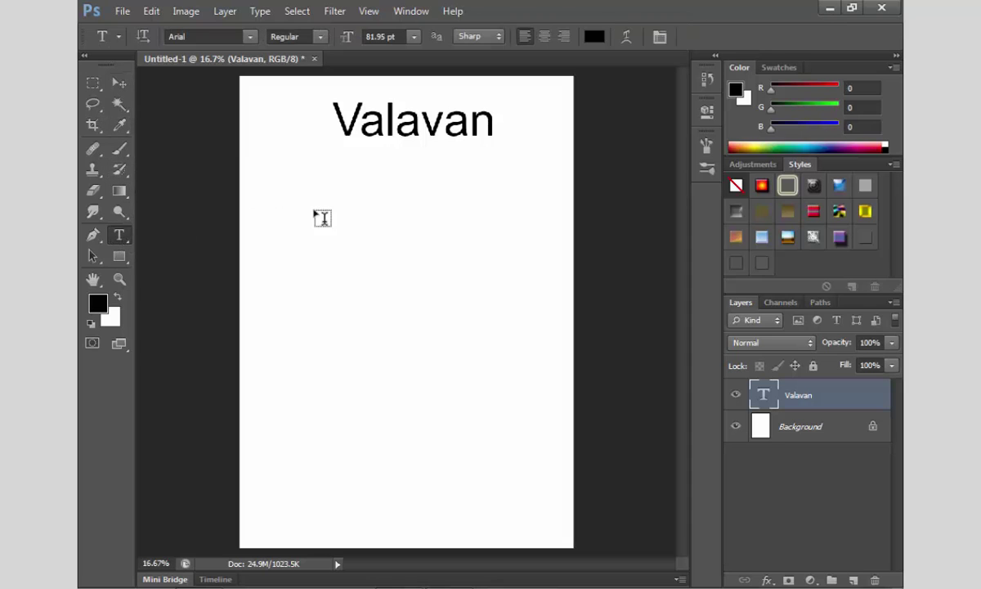
left_click(289, 190)
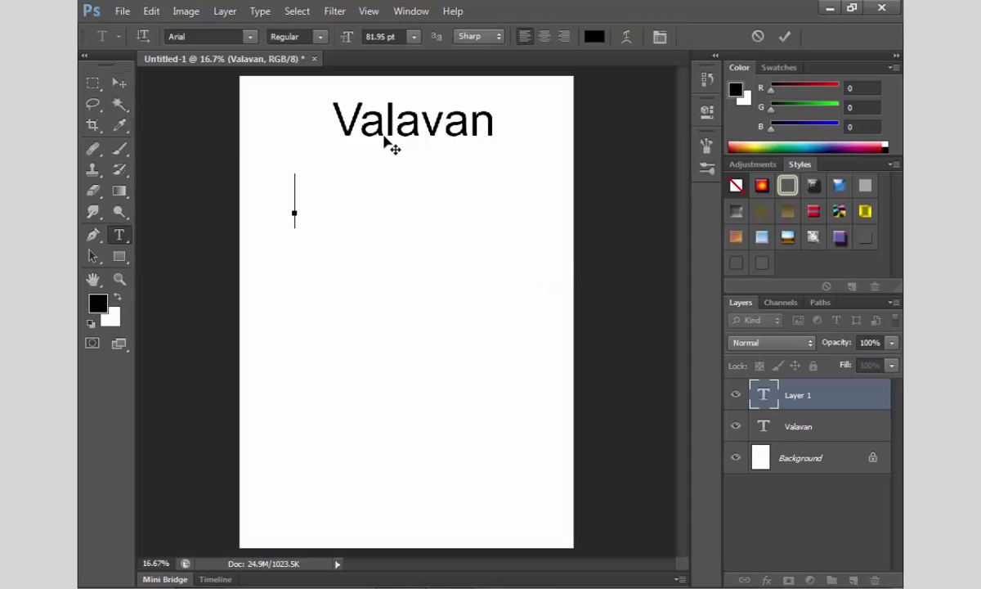
type("valava")
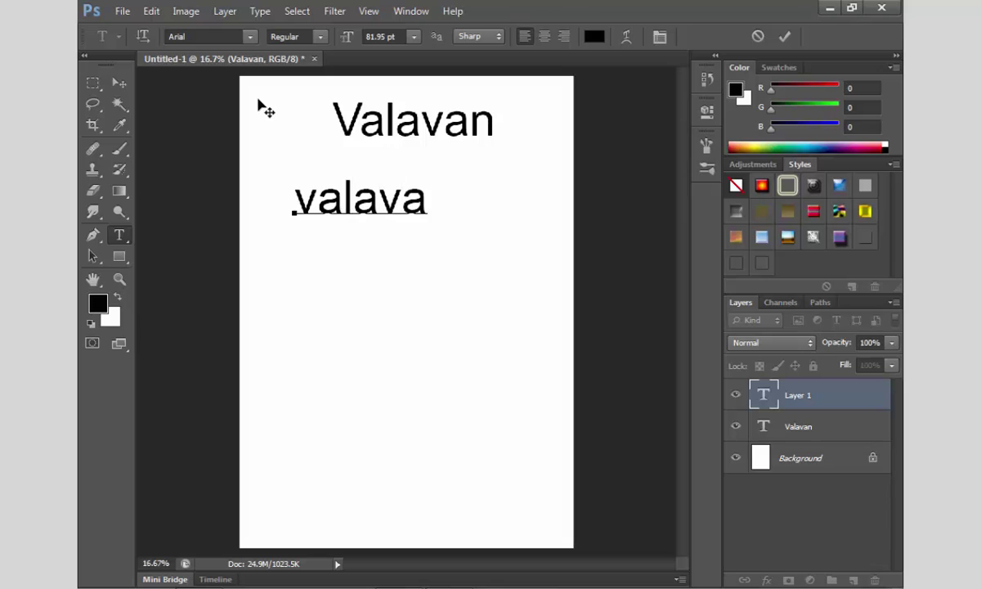
type("n public")
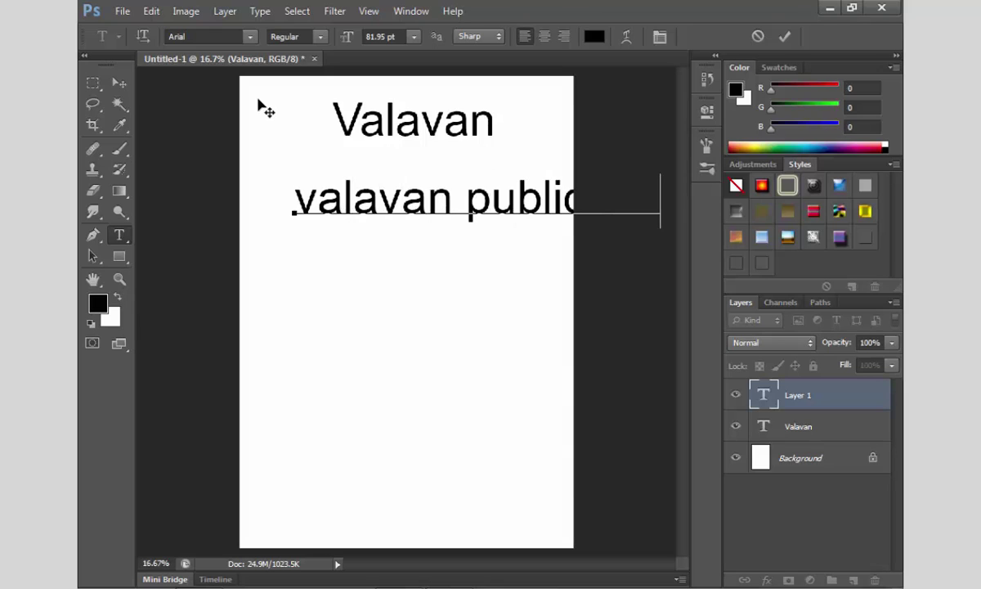
type("tion")
key("ctrl+a")
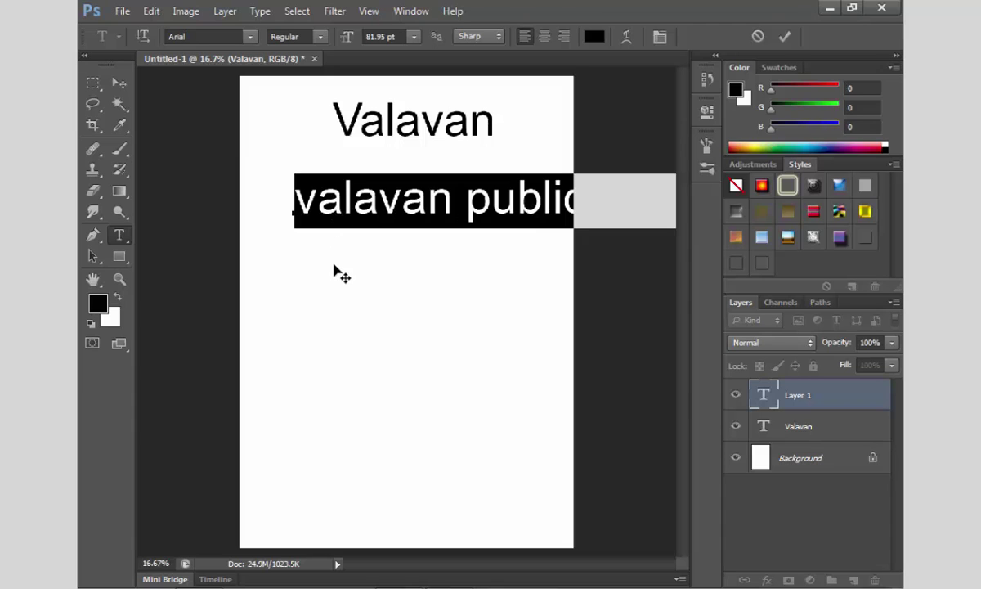
left_click_drag(339, 274, 291, 272)
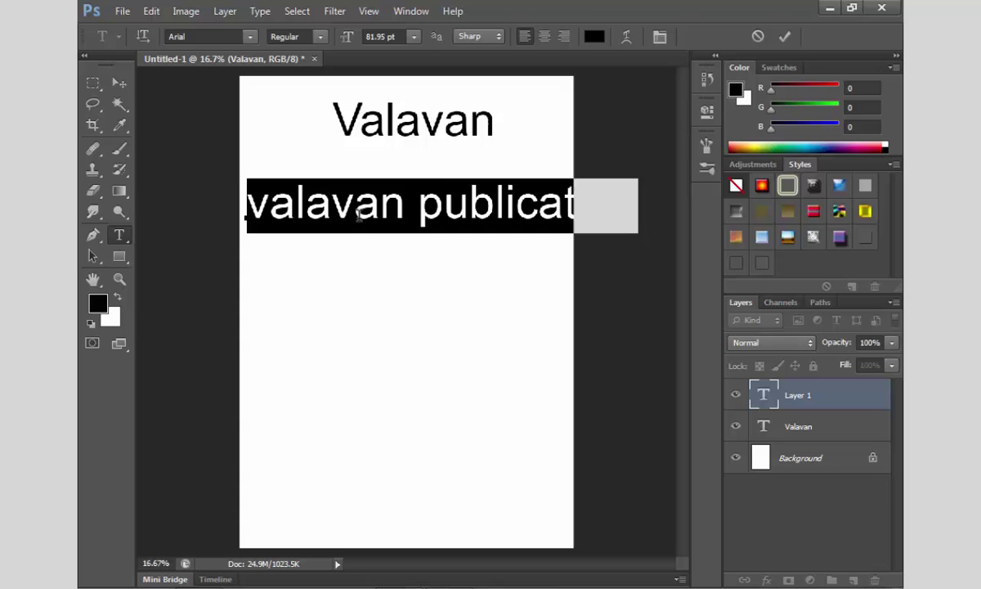
Step: Set the subheading size to 72 pt, then 50 pt, and move it right
left_click(415, 38)
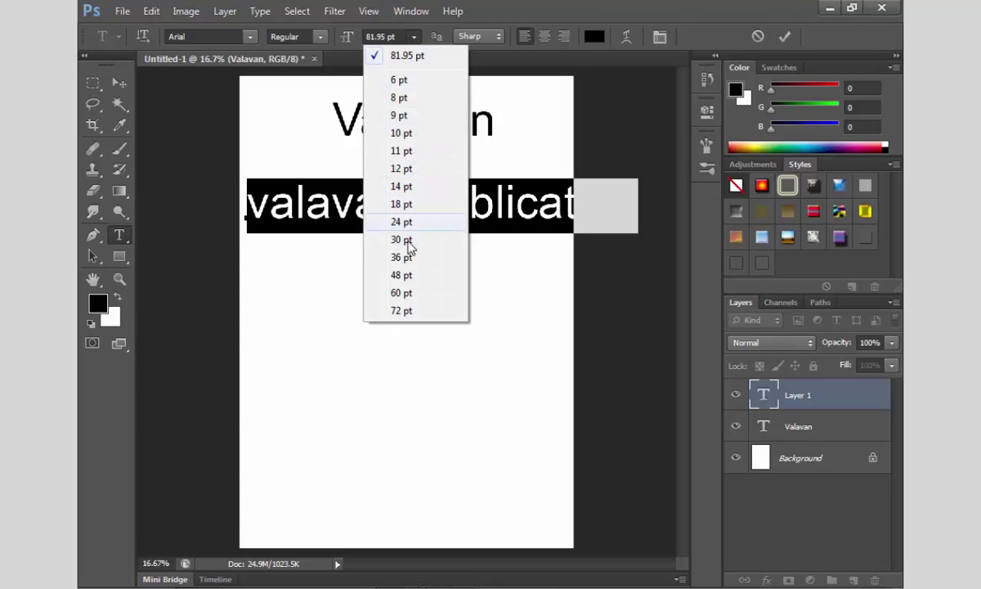
left_click(404, 311)
left_click(401, 36)
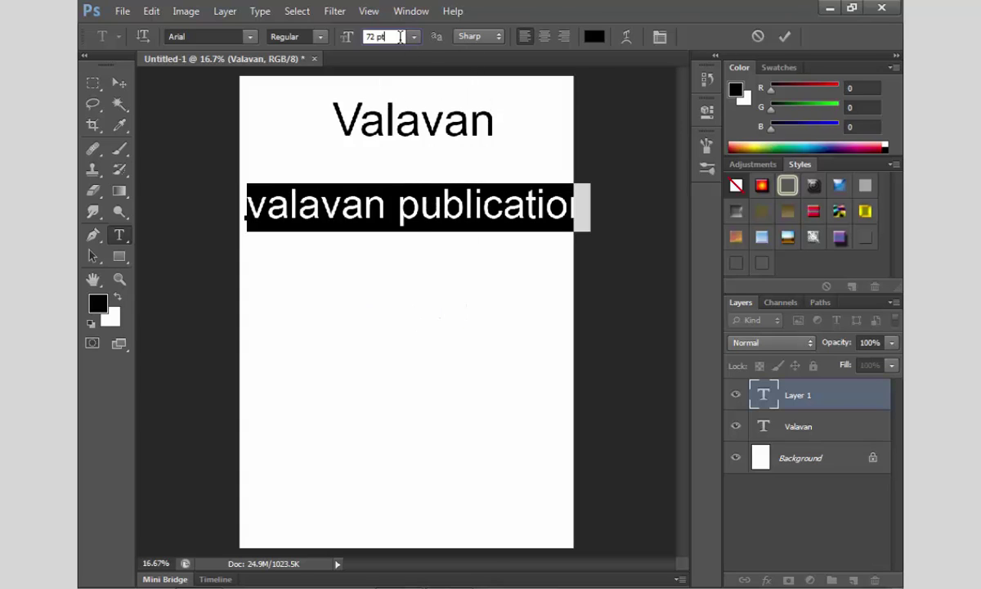
left_click(401, 37)
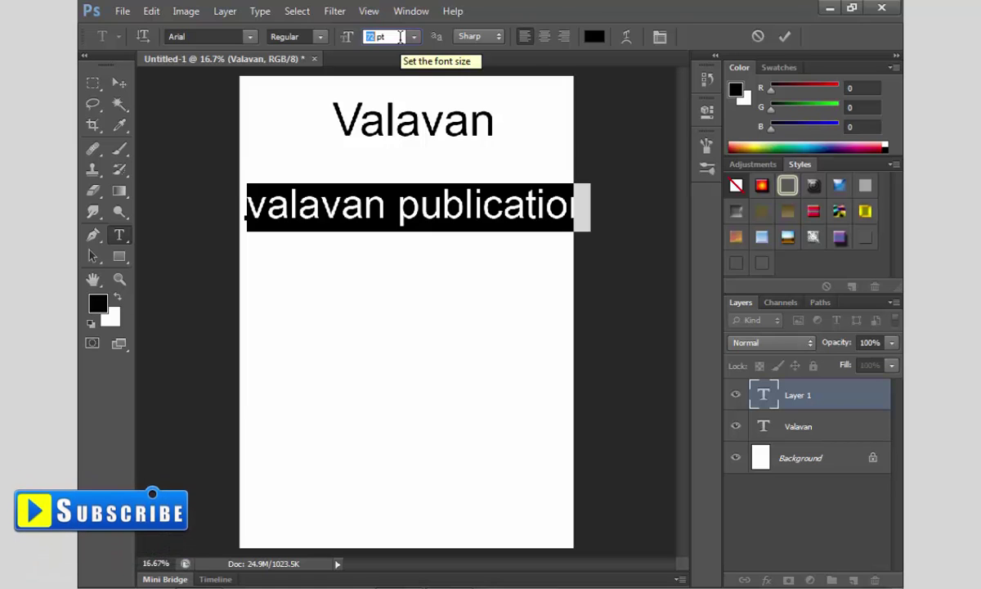
type("5")
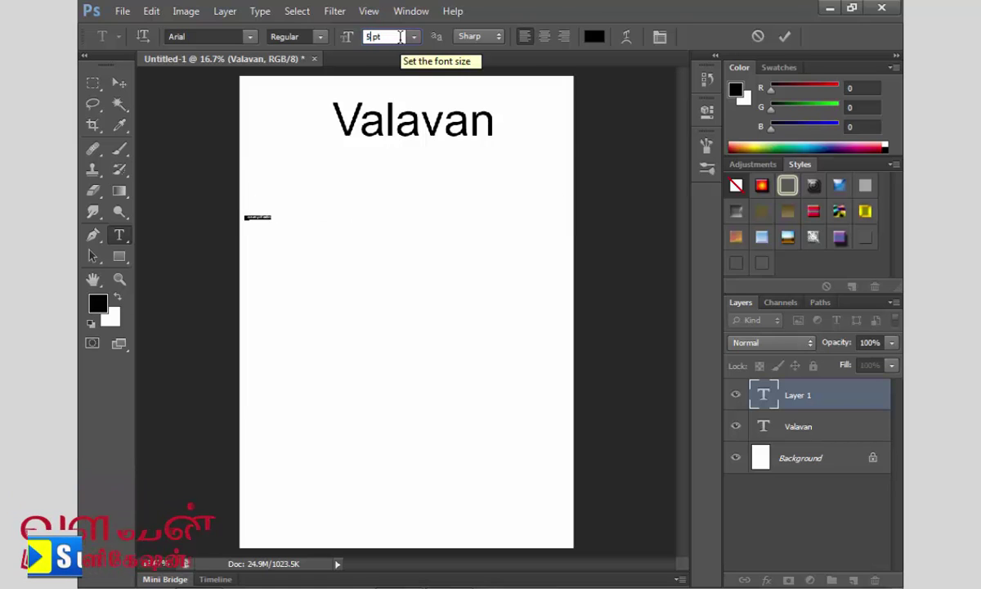
type("0")
key("Return")
left_click_drag(348, 328, 385, 327)
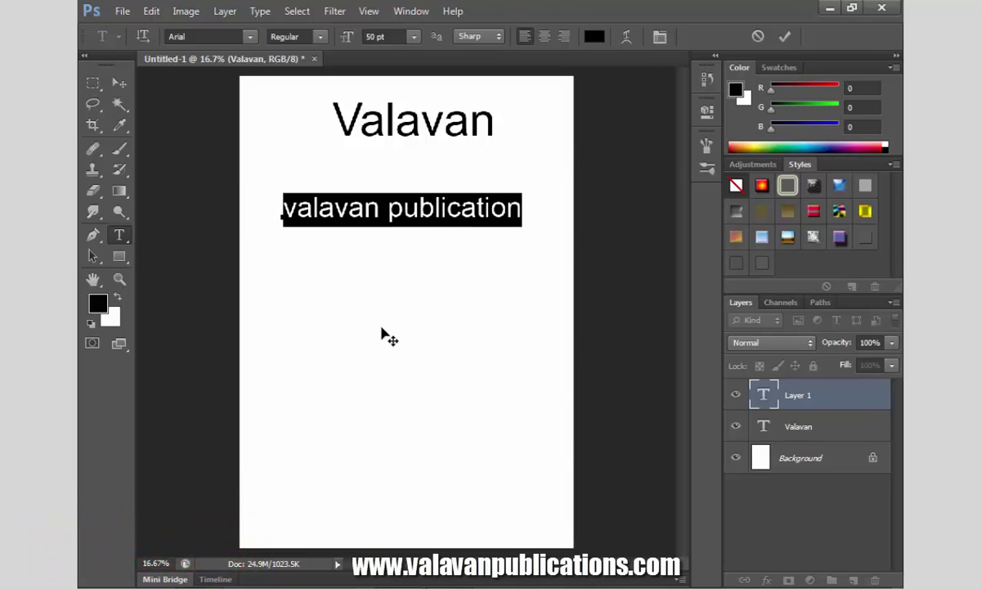
Step: Change the subheading to 60 pt, place it just under Valavan, and commit it
left_click(380, 36)
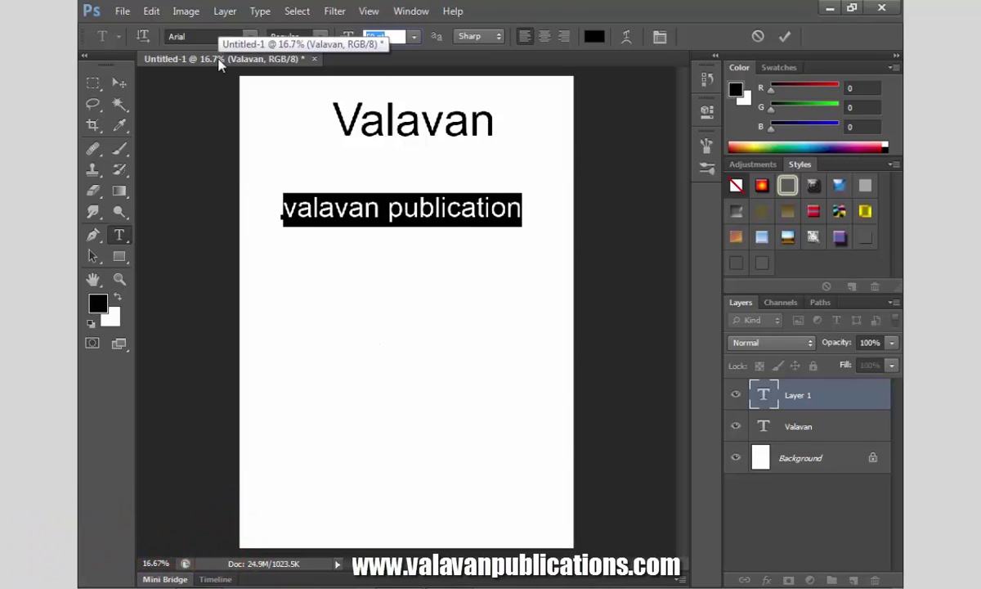
type("60")
key("Return")
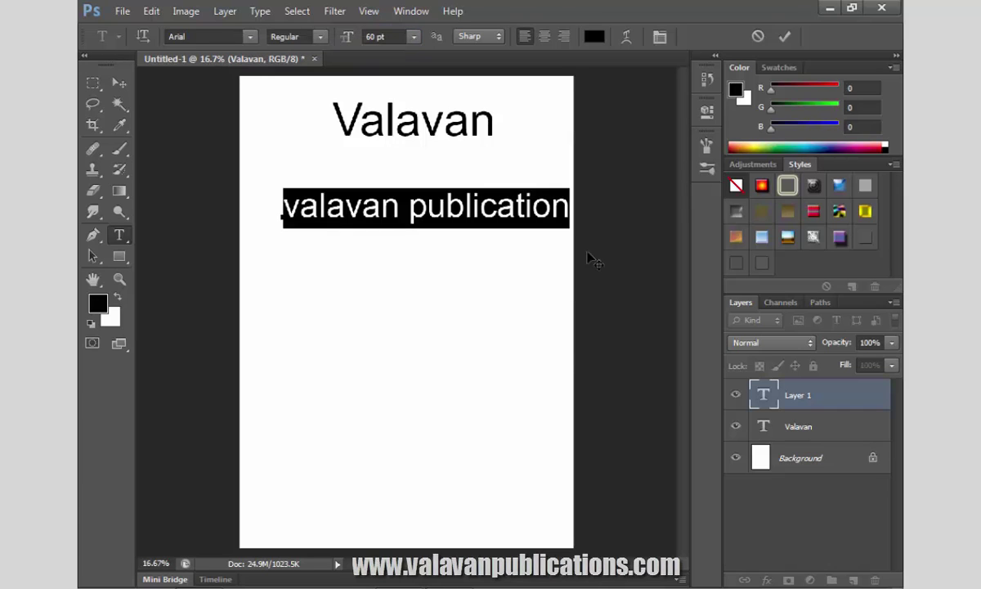
mouse_move(527, 341)
left_mouse_down()
mouse_move(505, 344)
mouse_move(467, 324)
left_mouse_up()
left_click(409, 207)
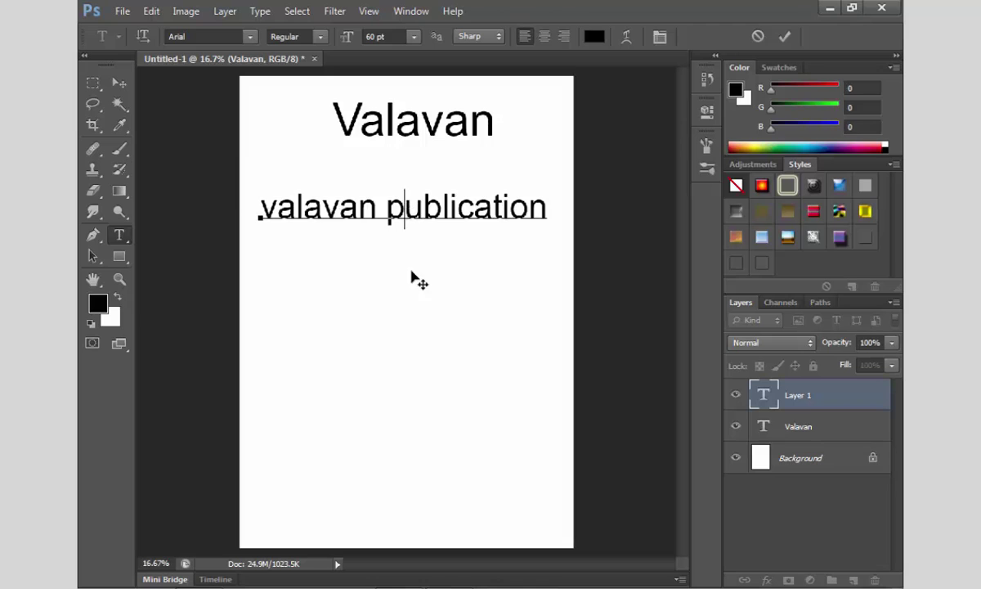
left_click_drag(410, 277, 417, 245)
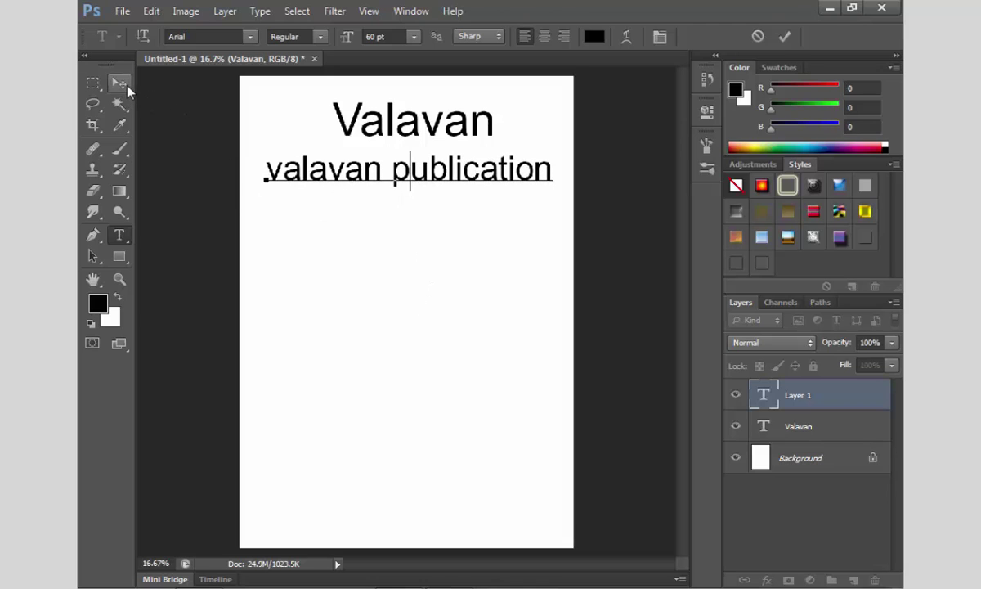
left_click(119, 82)
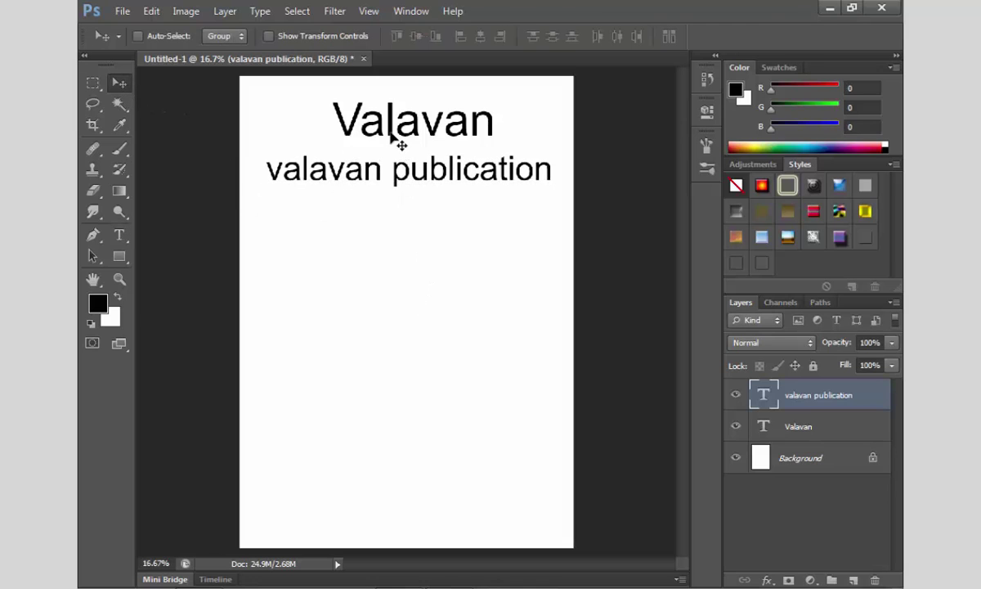
left_click(800, 428)
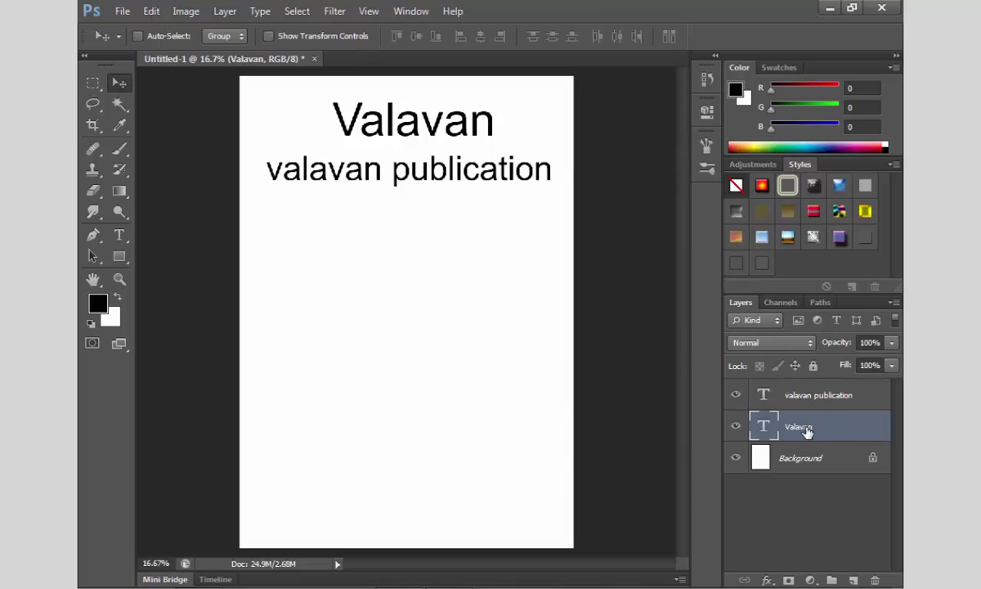
left_click(816, 399)
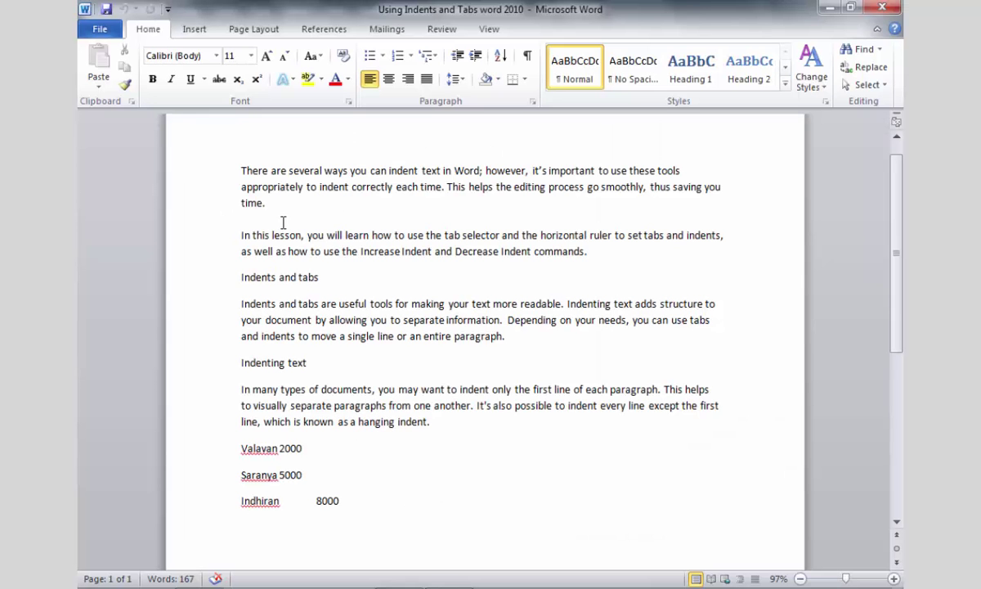
Step: Select the first four paragraphs in Word and copy them
left_click_drag(237, 170, 500, 343)
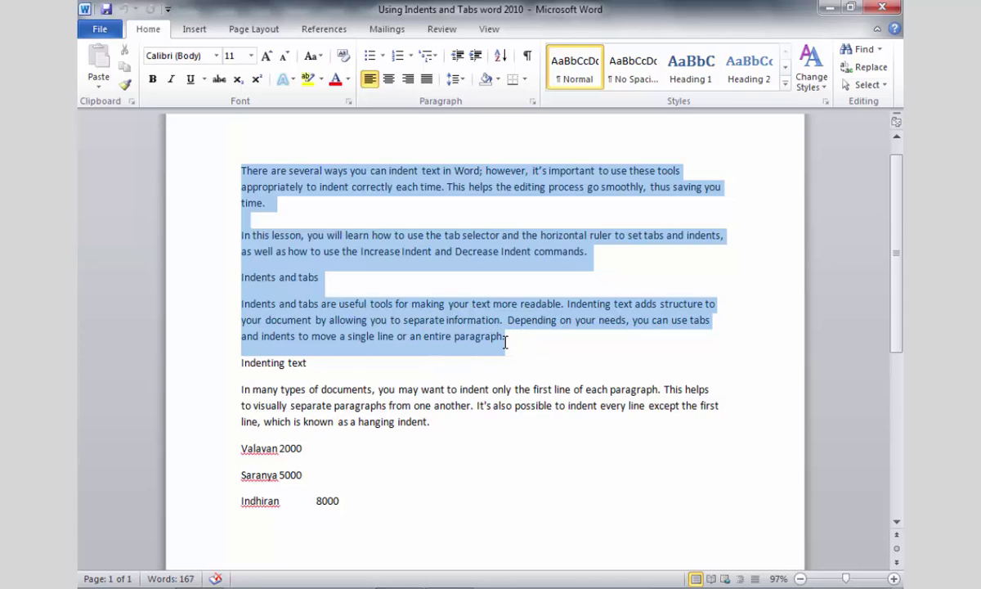
right_click(457, 256)
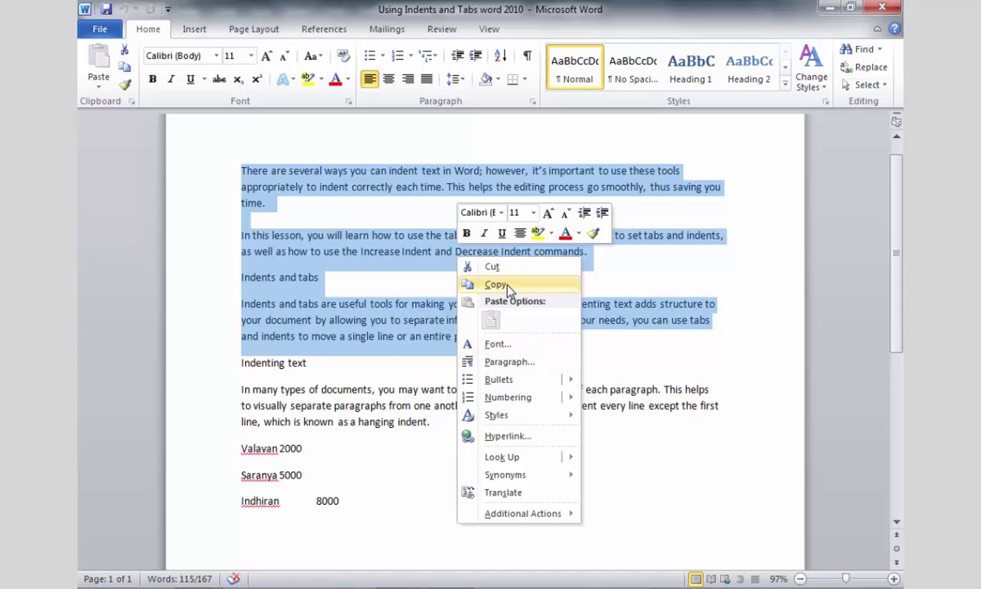
left_click(508, 286)
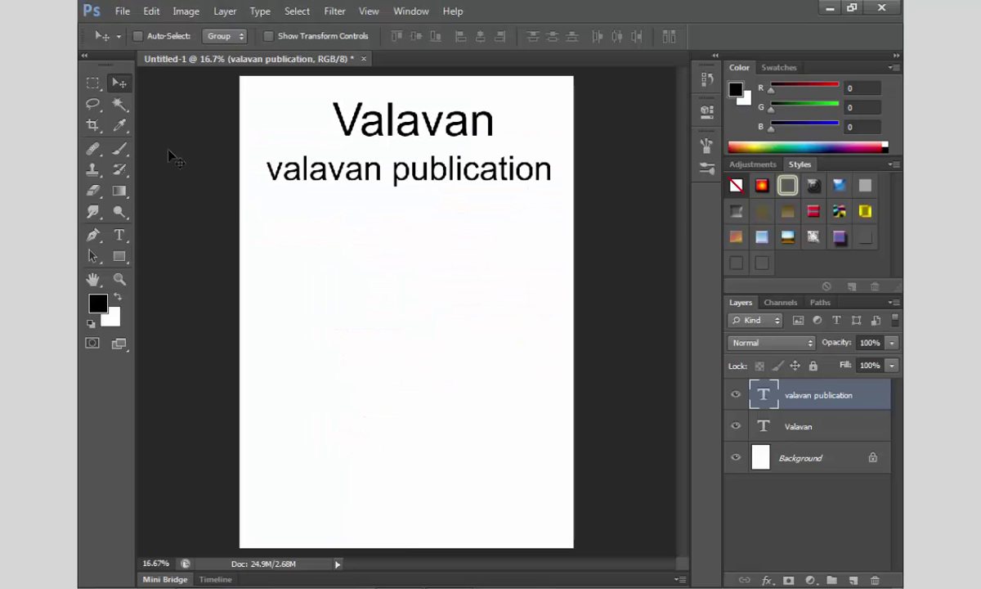
left_click(118, 234)
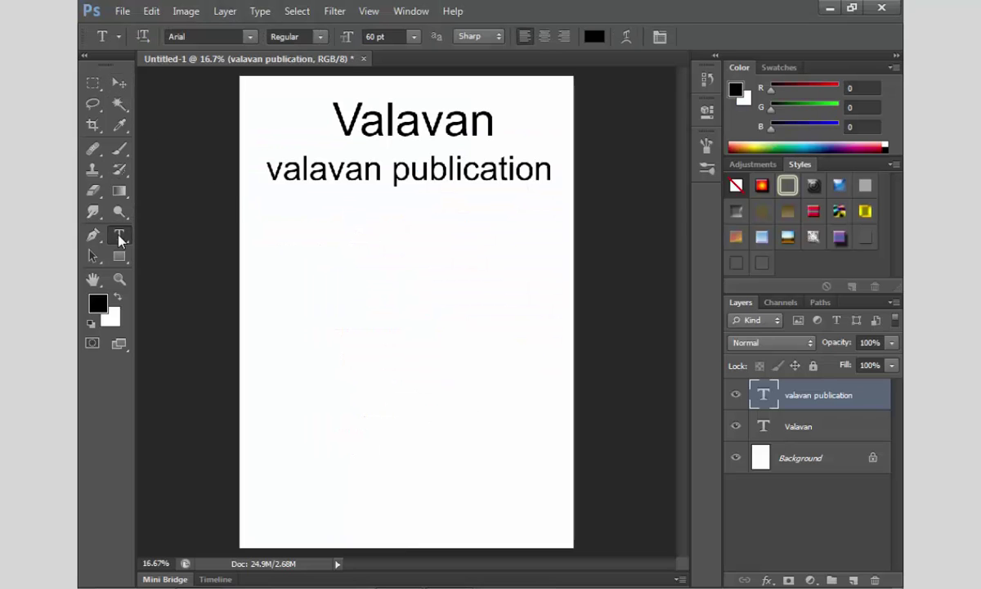
left_click(279, 239)
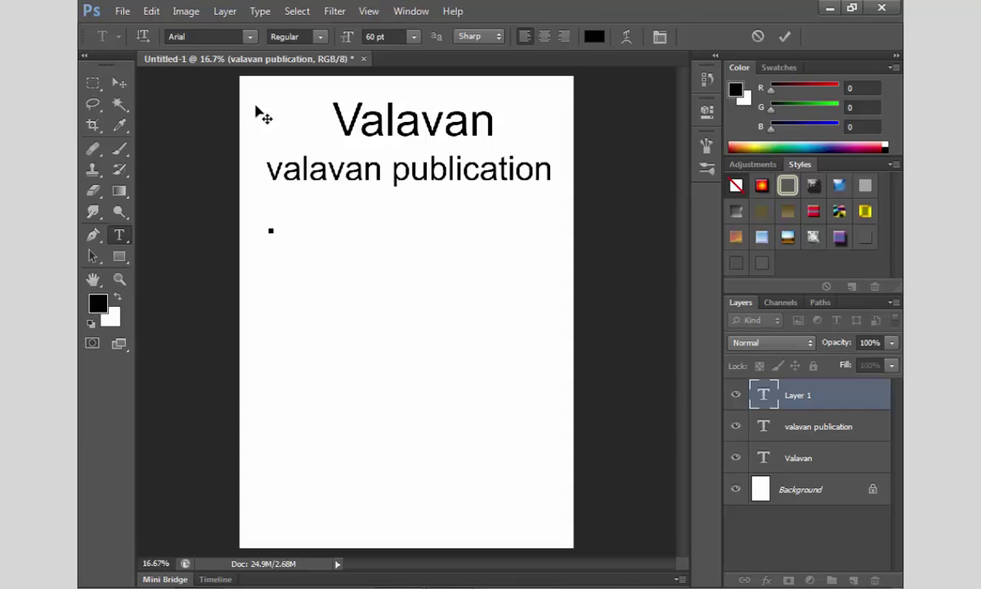
left_click(151, 11)
left_click(196, 139)
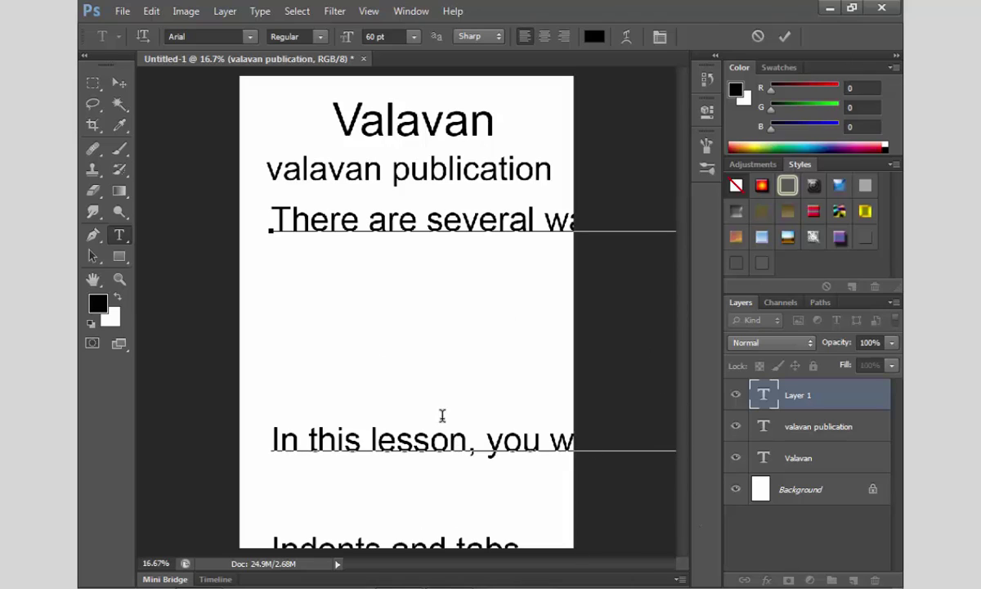
left_click(117, 82)
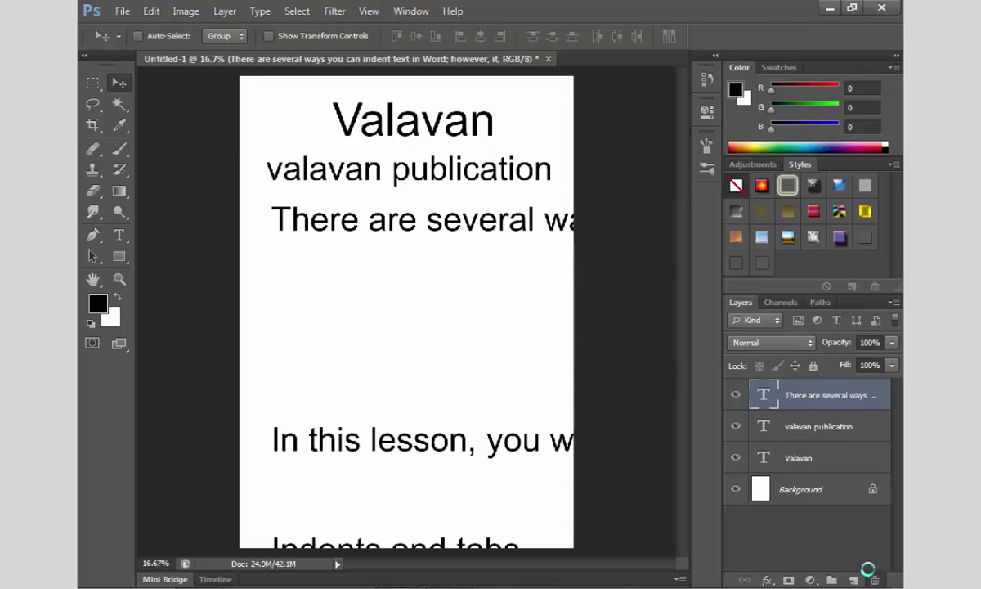
left_click(874, 579)
left_click(461, 232)
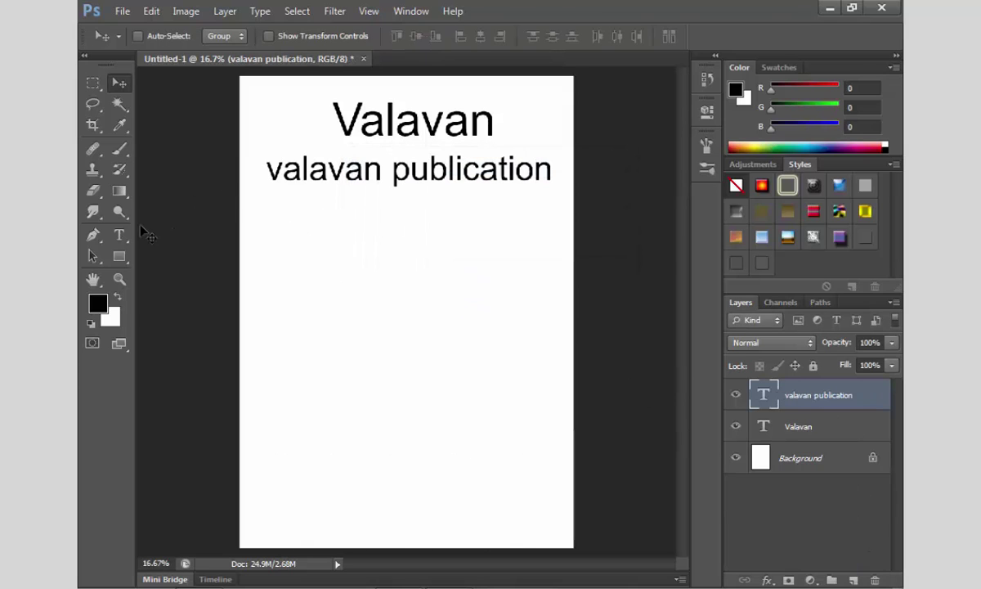
left_click_drag(120, 234, 193, 241)
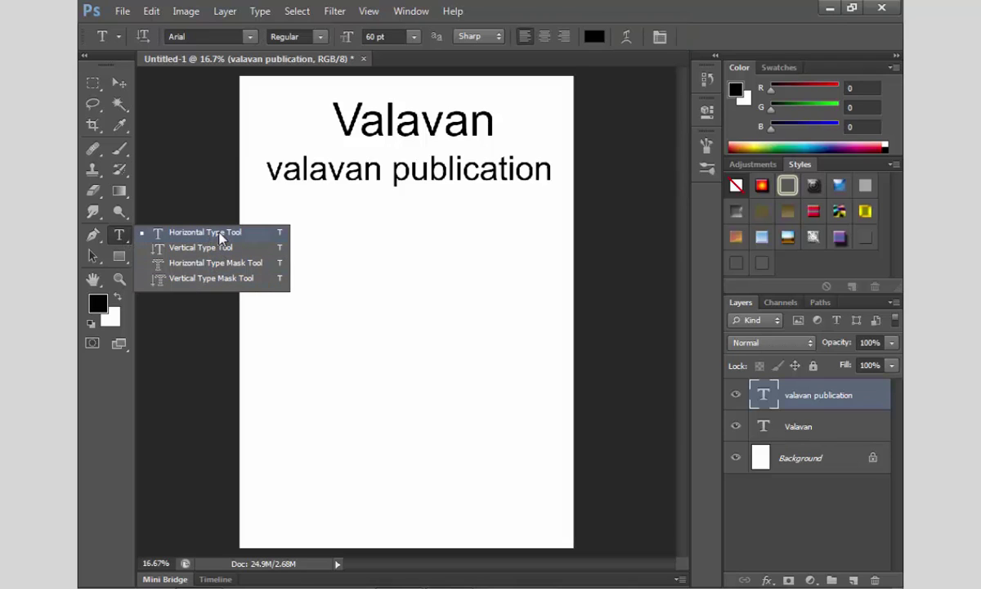
left_click(221, 246)
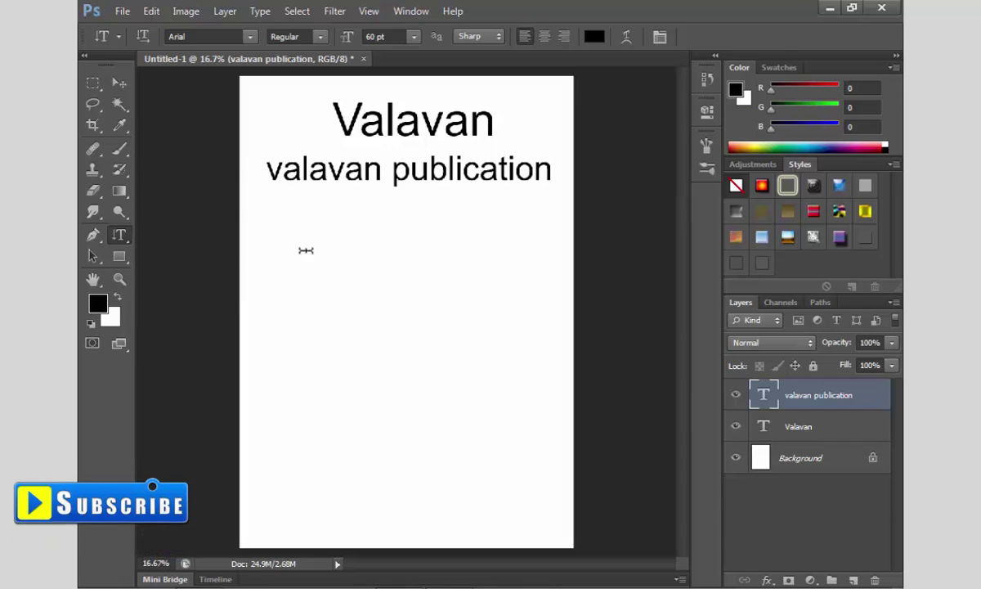
left_click(306, 250)
type("fdfadsaf")
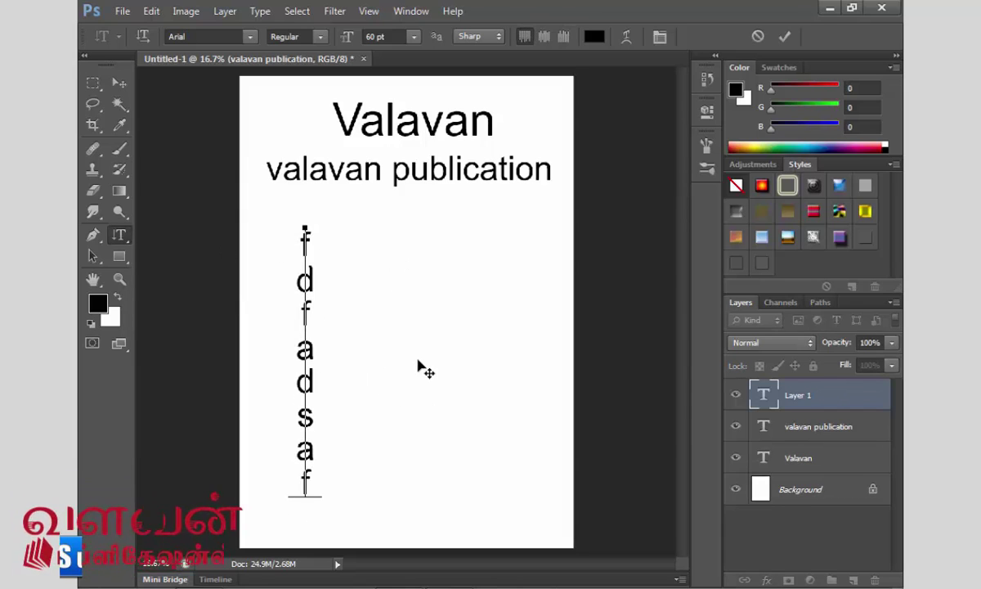
left_click(119, 82)
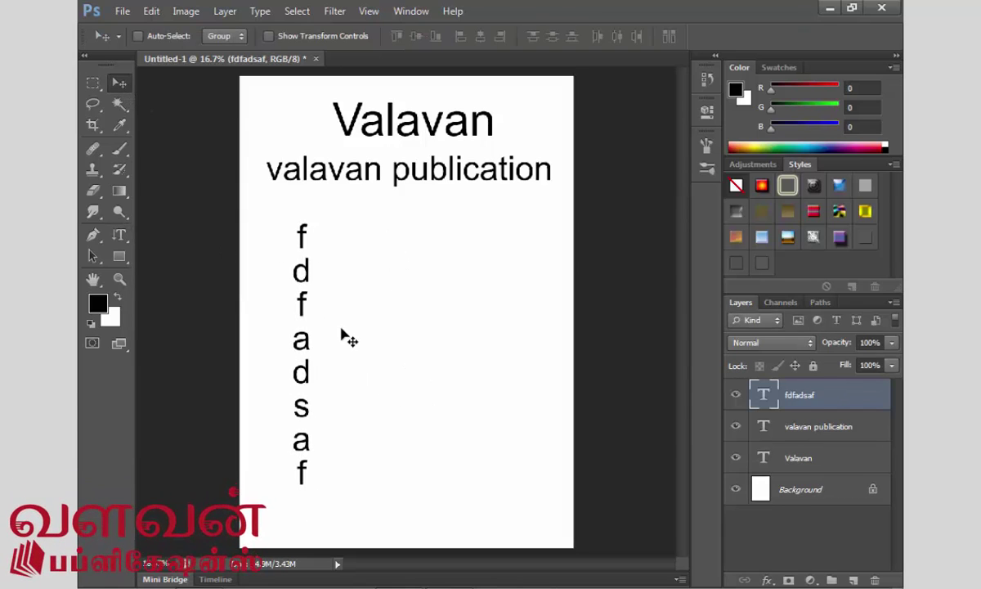
left_click(874, 579)
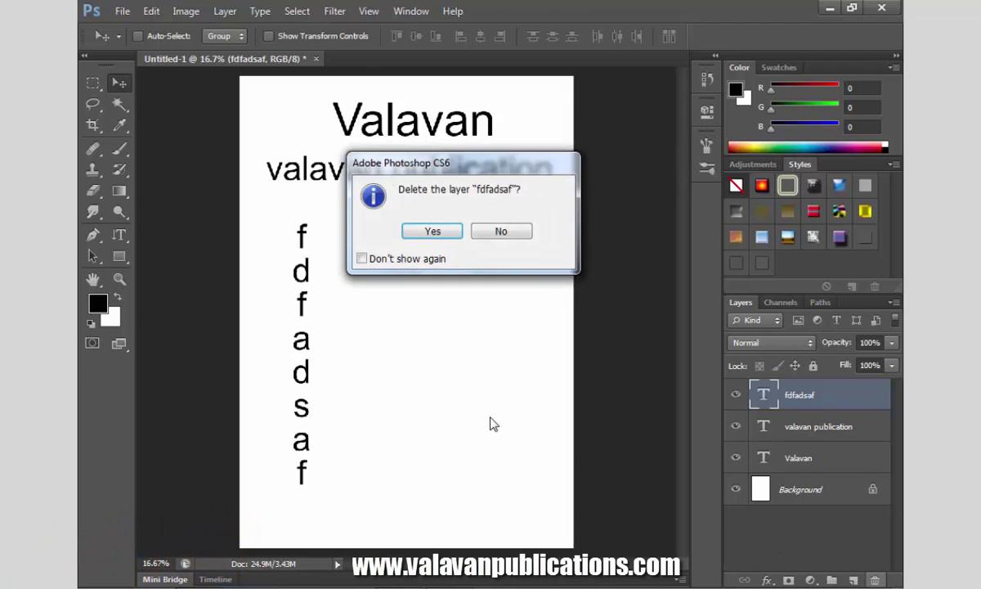
key("Return")
left_click(119, 238)
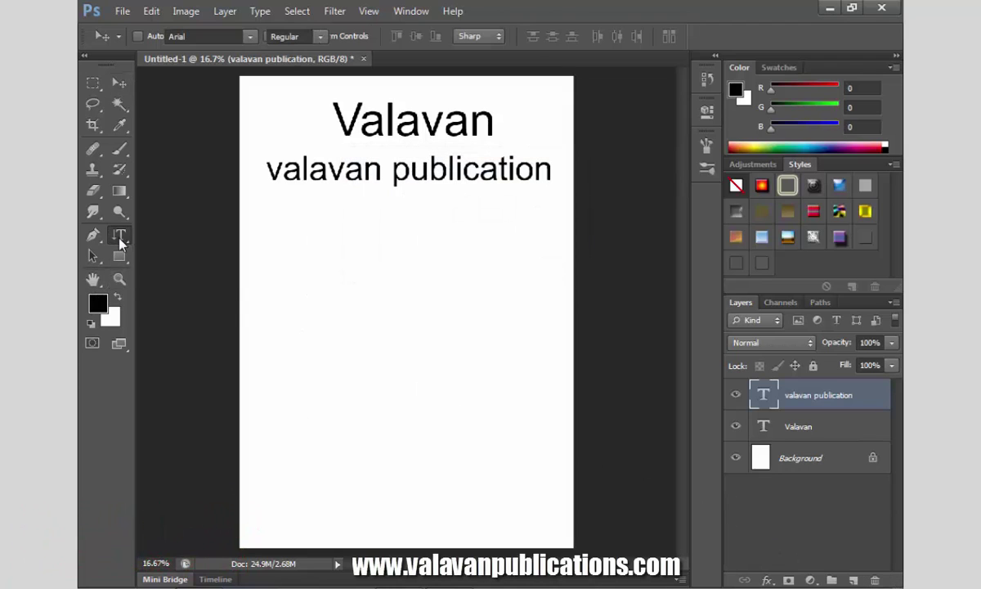
Step: Draw a paragraph text box below the subheading, paste the Word text, and select it all
left_click(162, 217)
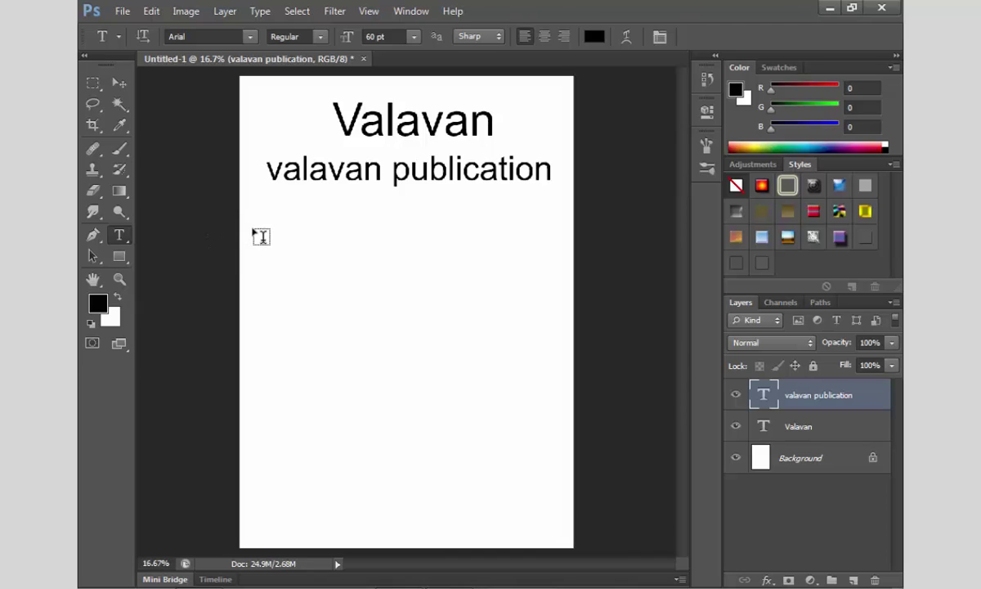
left_click_drag(254, 228, 563, 533)
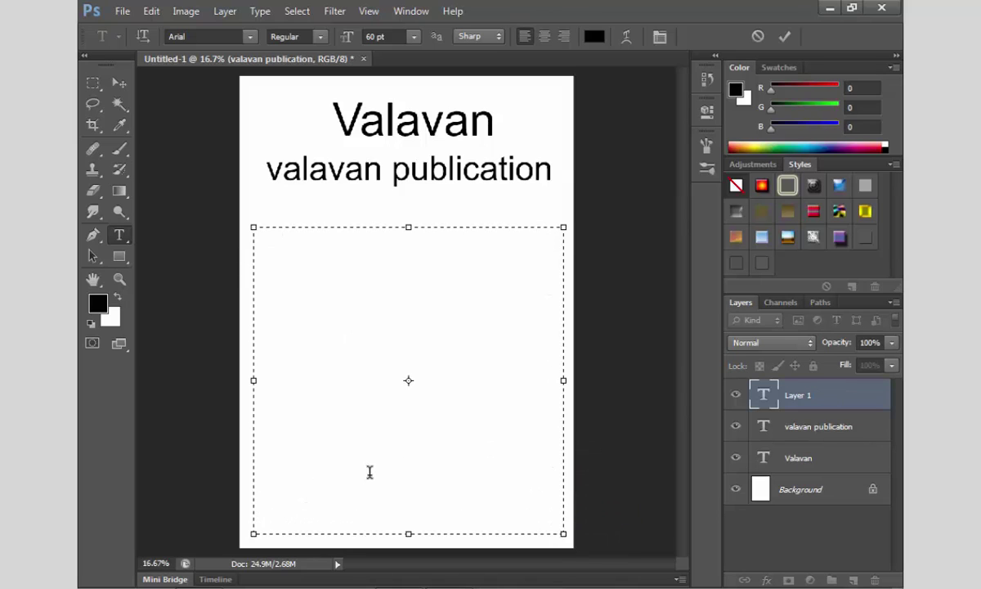
left_click(151, 12)
left_click(194, 136)
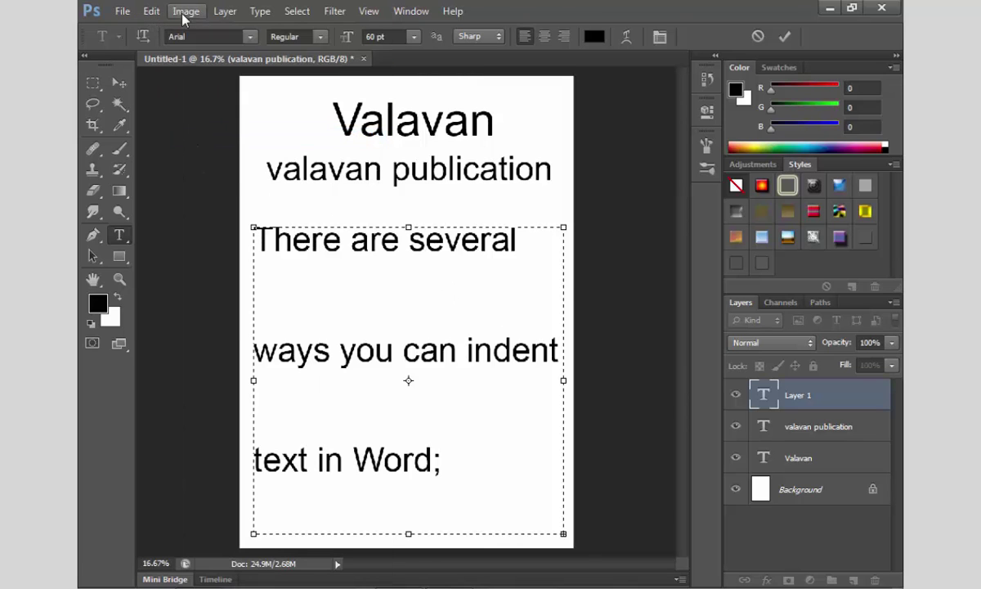
left_click(297, 12)
left_click(311, 28)
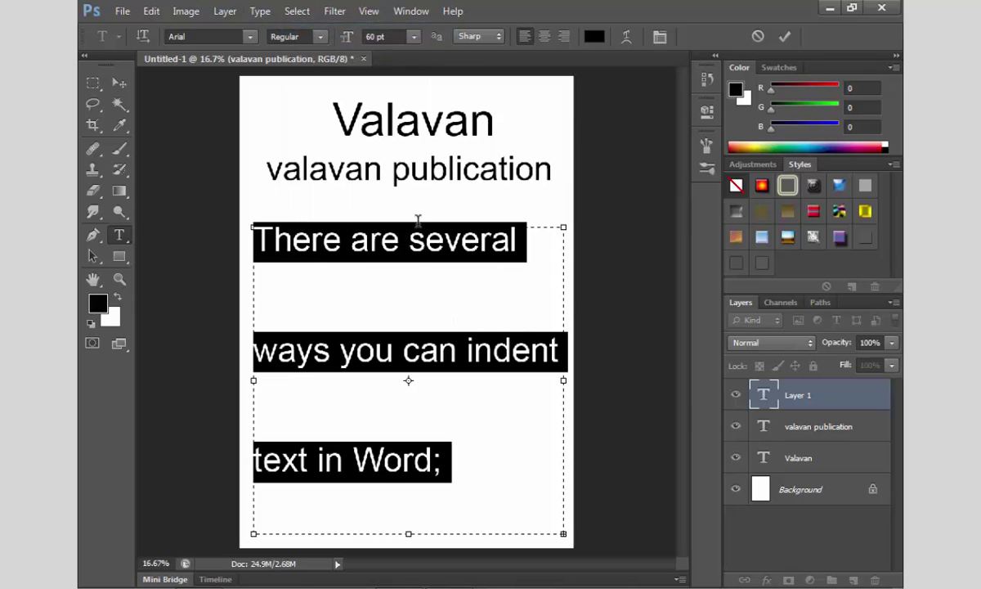
Step: Give the body text Auto leading and a 24 pt font size in the Character panel
left_click(659, 37)
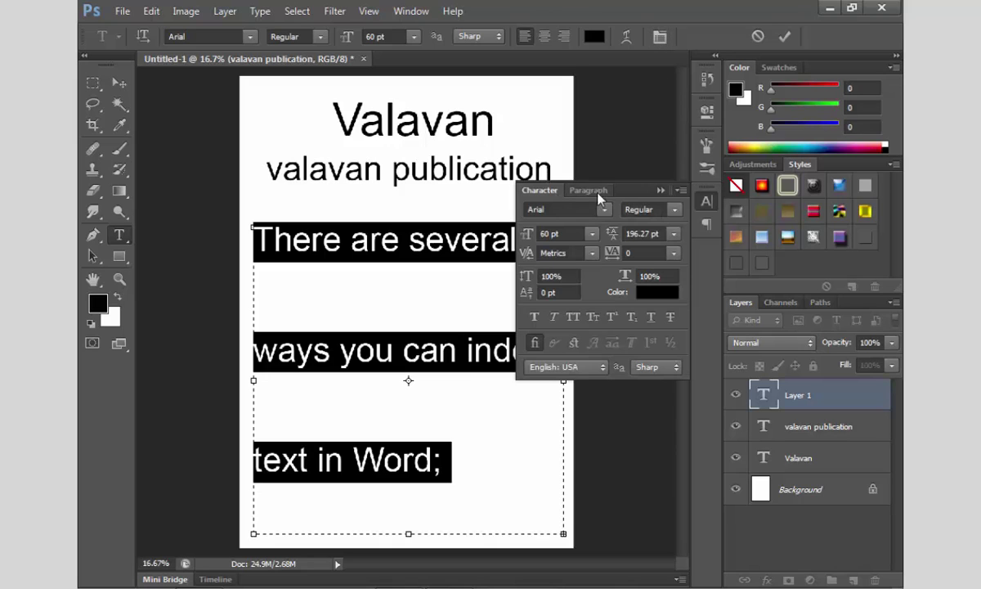
left_click(675, 235)
left_click(679, 254)
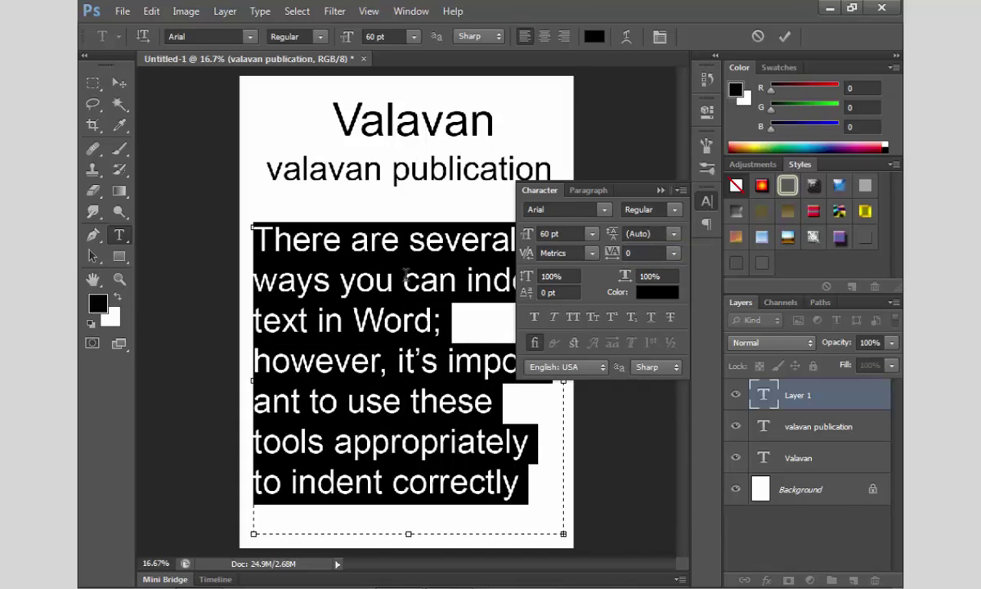
left_click(592, 236)
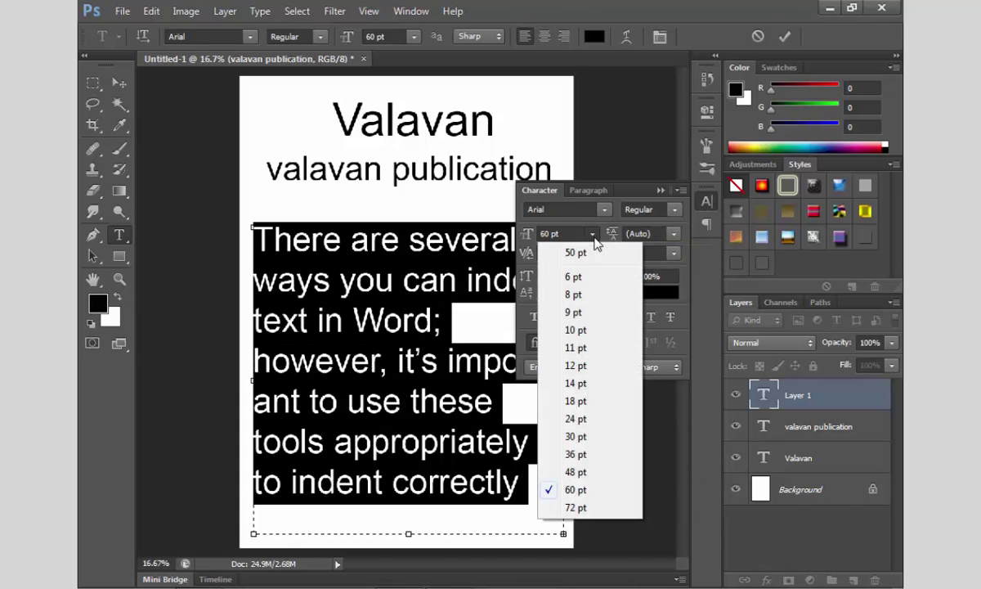
left_click(586, 365)
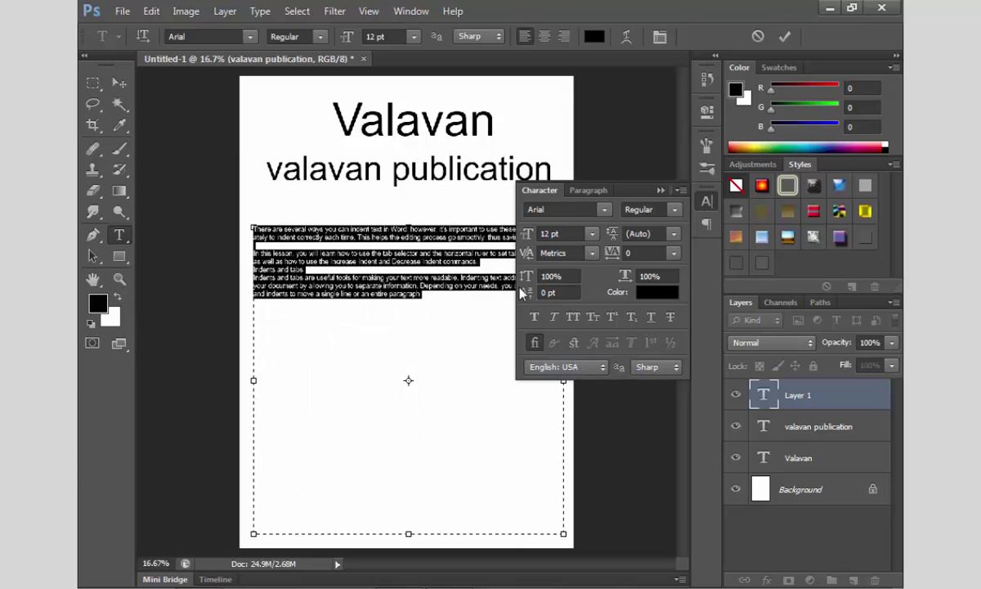
left_click(592, 234)
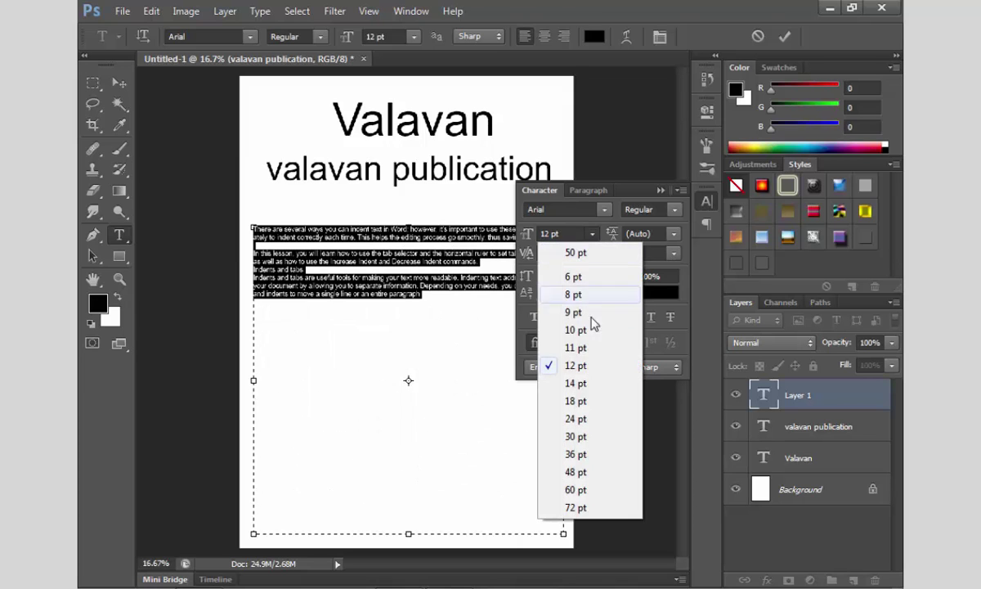
left_click(589, 421)
left_click(359, 324)
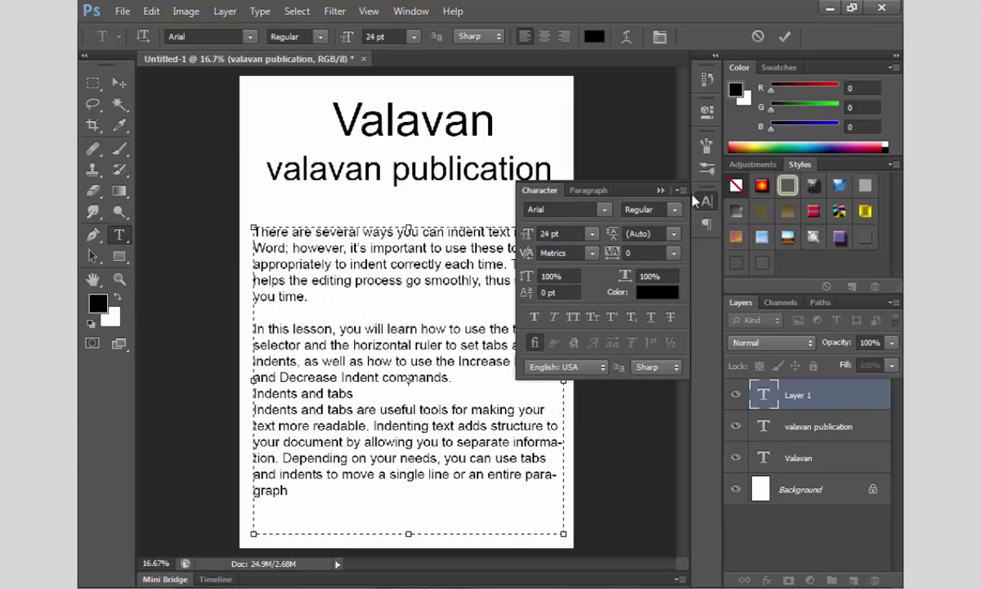
left_click(661, 190)
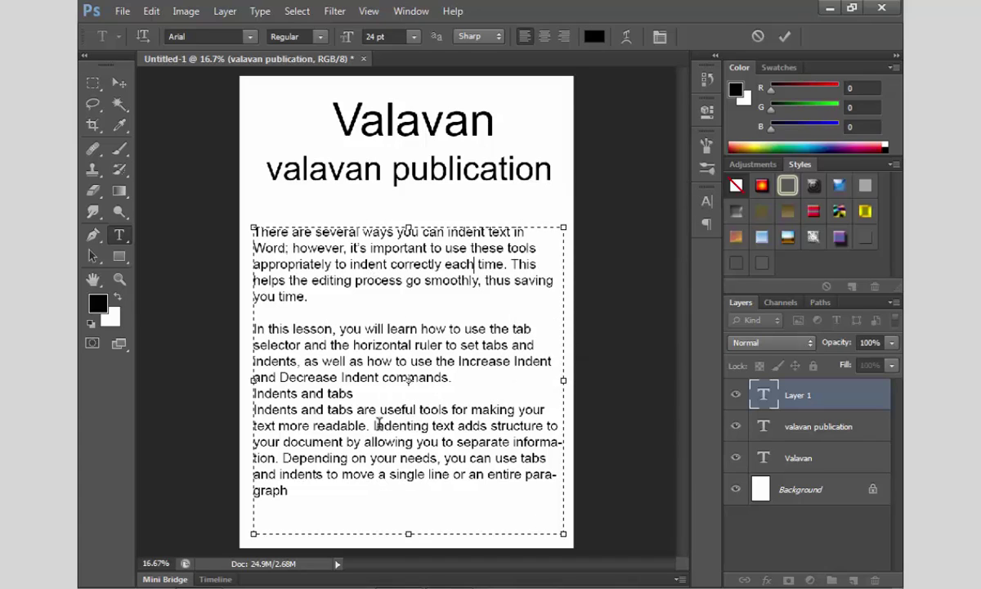
Step: Turn off hyphenation and apply Justify Last Left to all the body text
left_click(297, 11)
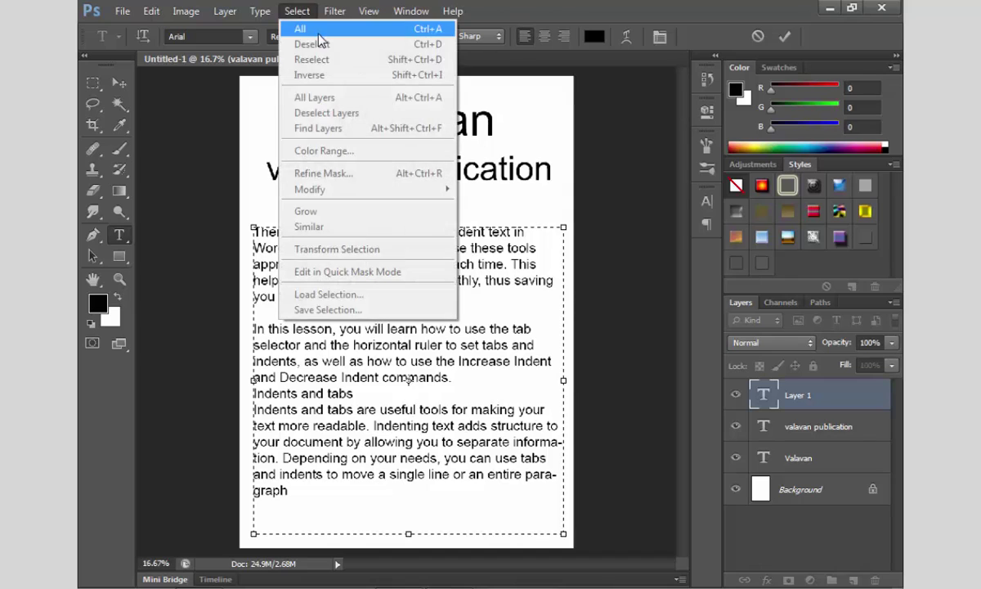
left_click(298, 31)
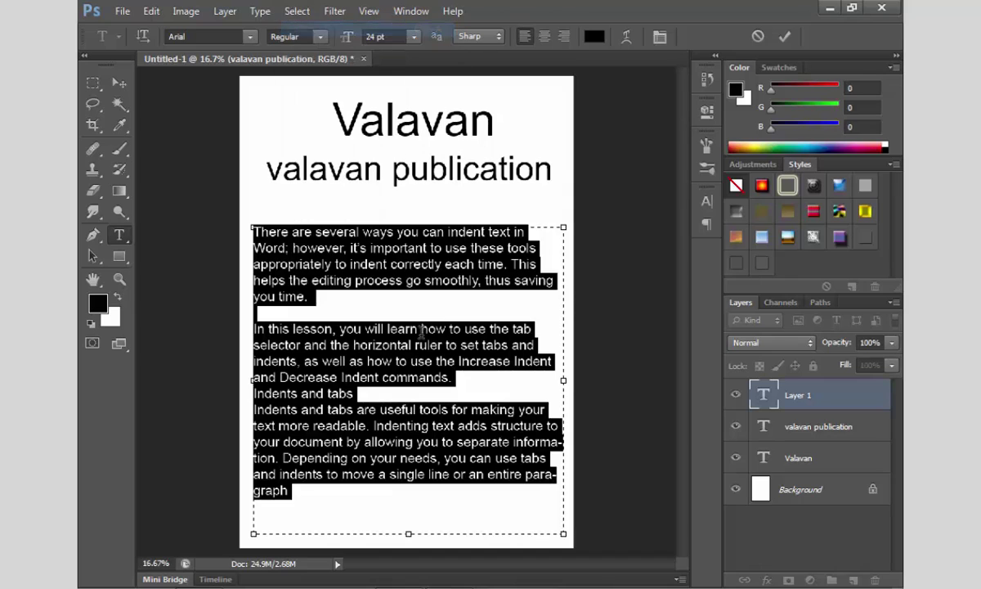
left_click(660, 36)
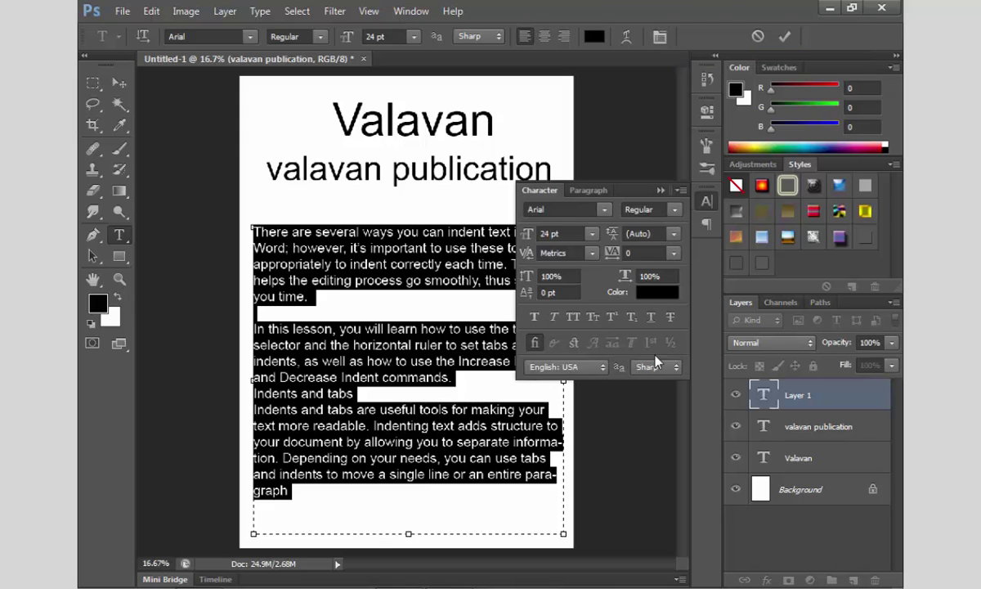
left_click(589, 191)
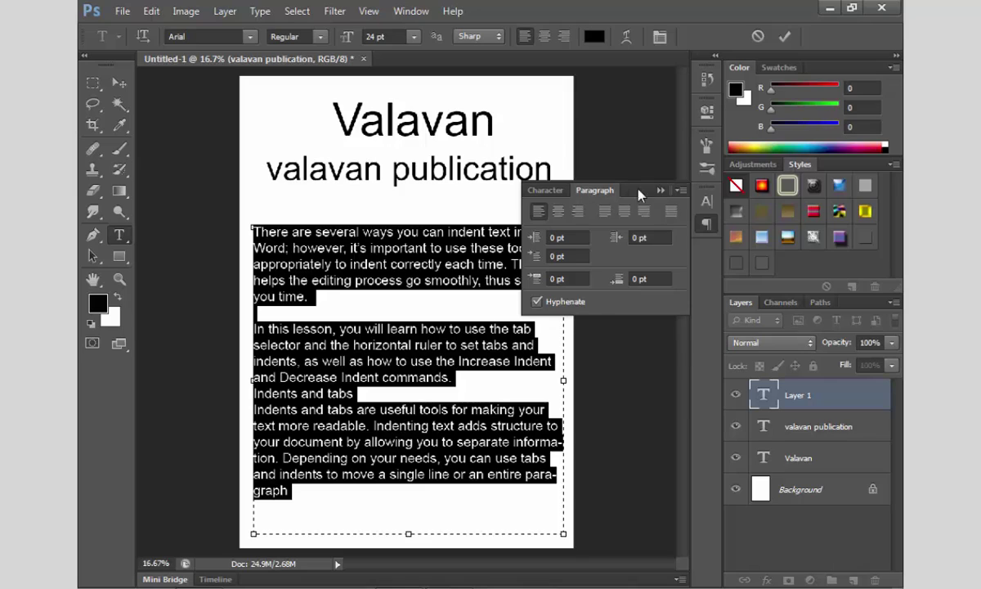
left_click(537, 302)
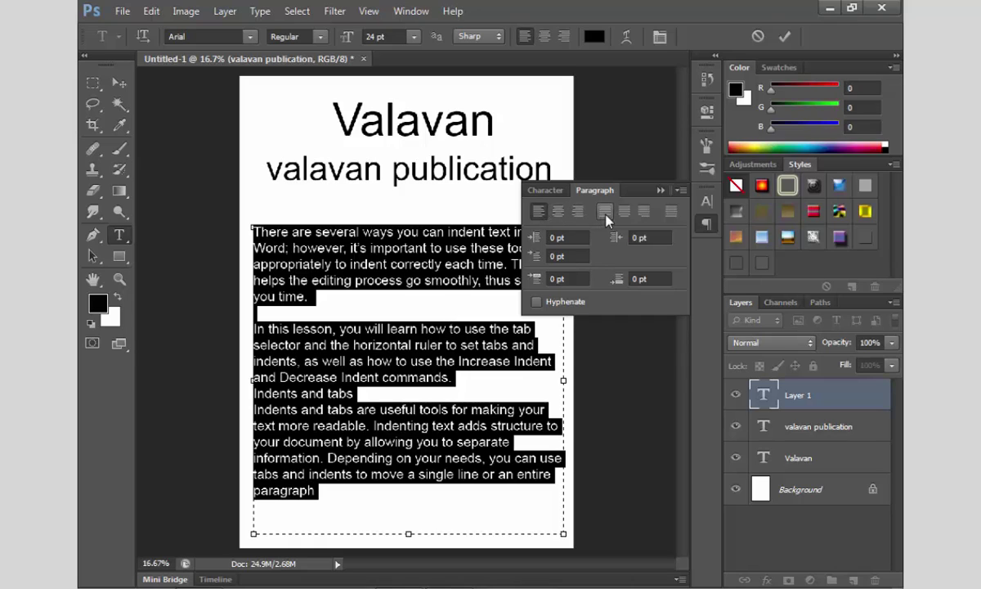
left_click(605, 212)
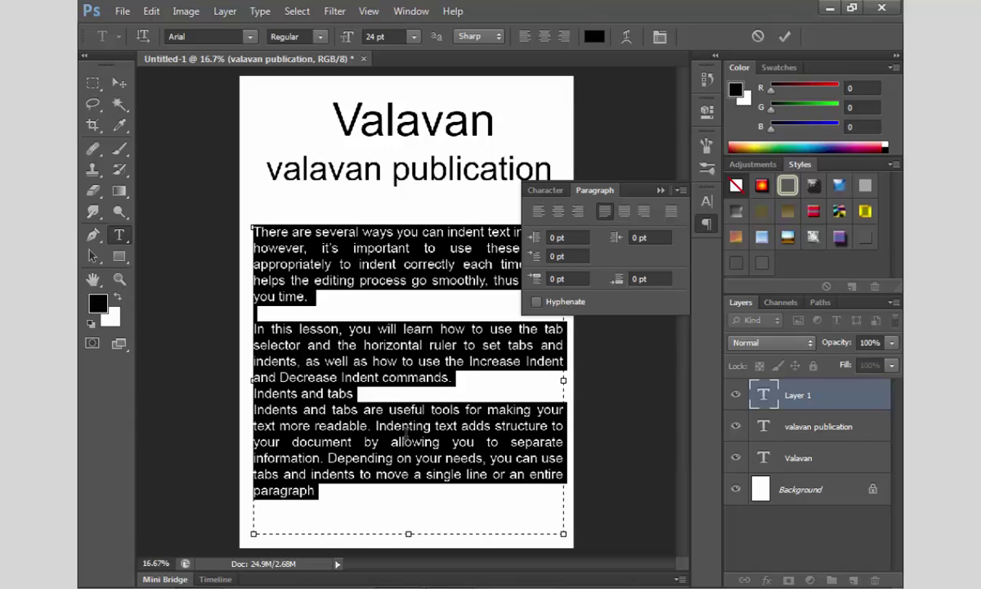
Step: Delete the blank line after "you time.", add a period, and commit the text
left_click(328, 331)
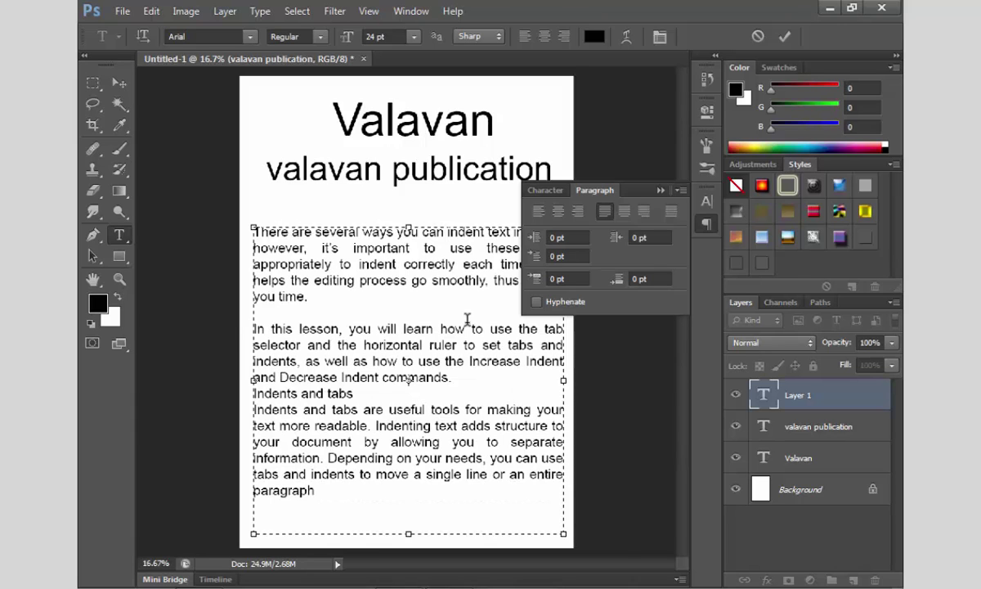
key("BackSpace")
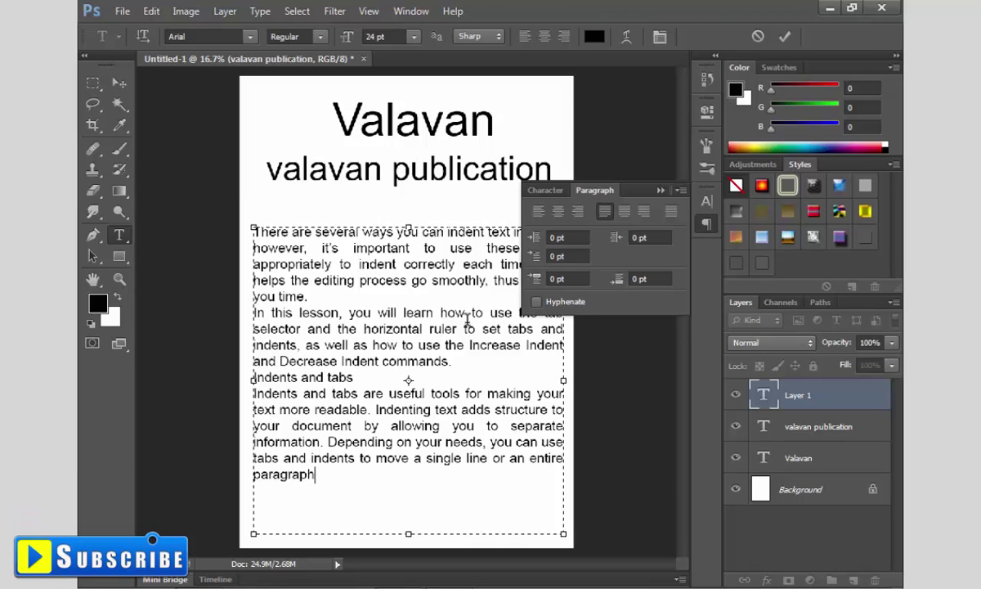
type(".")
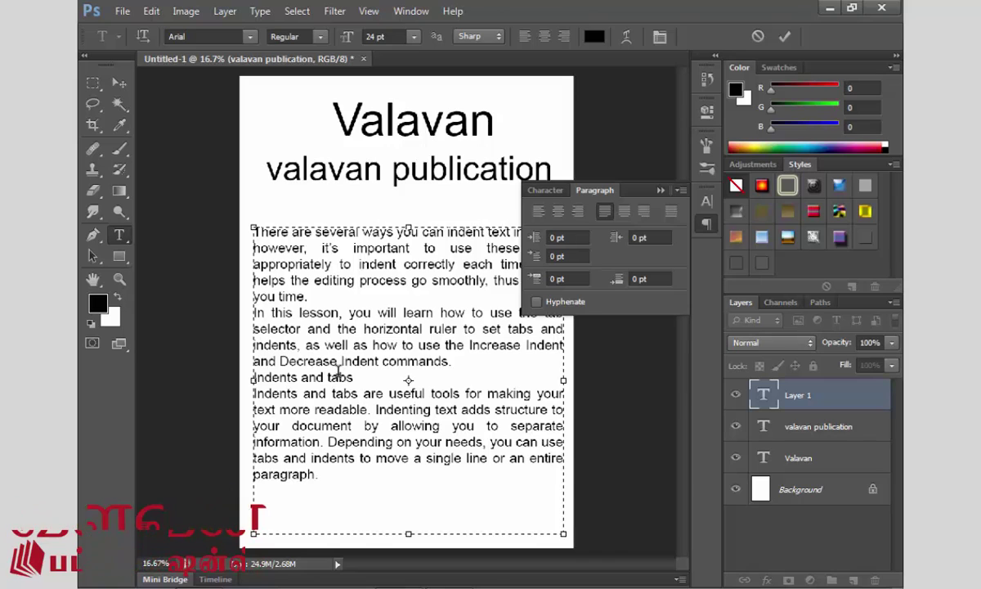
left_click(119, 82)
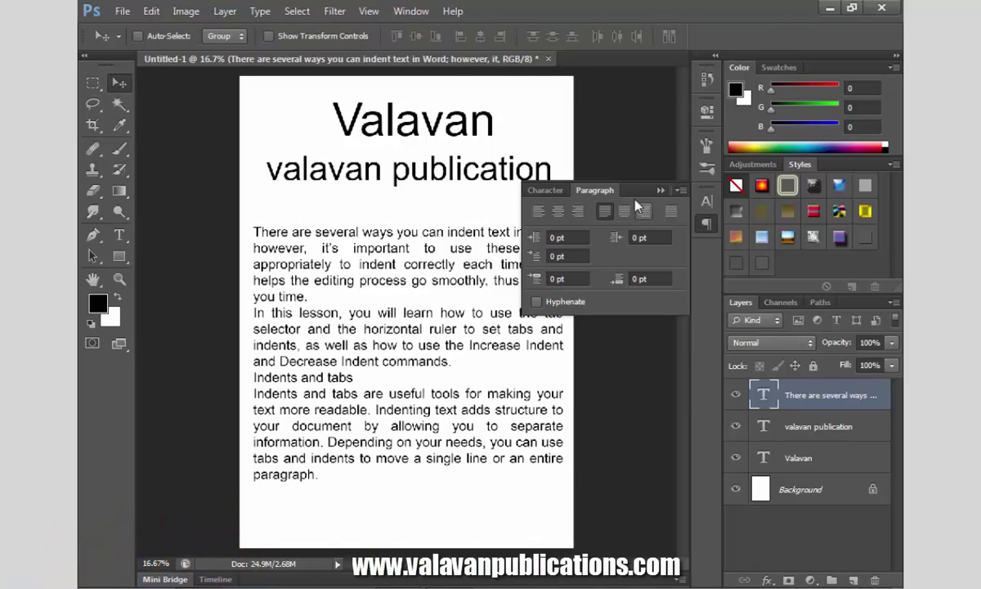
left_click(660, 192)
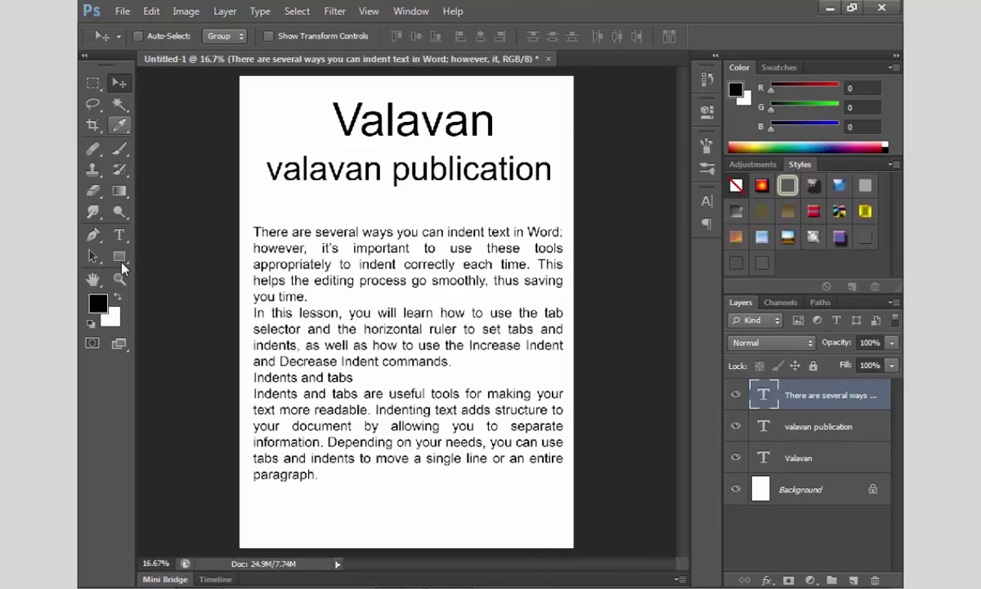
Step: Type the closing sentence about valavan publication tnpsc exam preparation, ending 'stuydy materials'
left_click(120, 235)
left_click(339, 247)
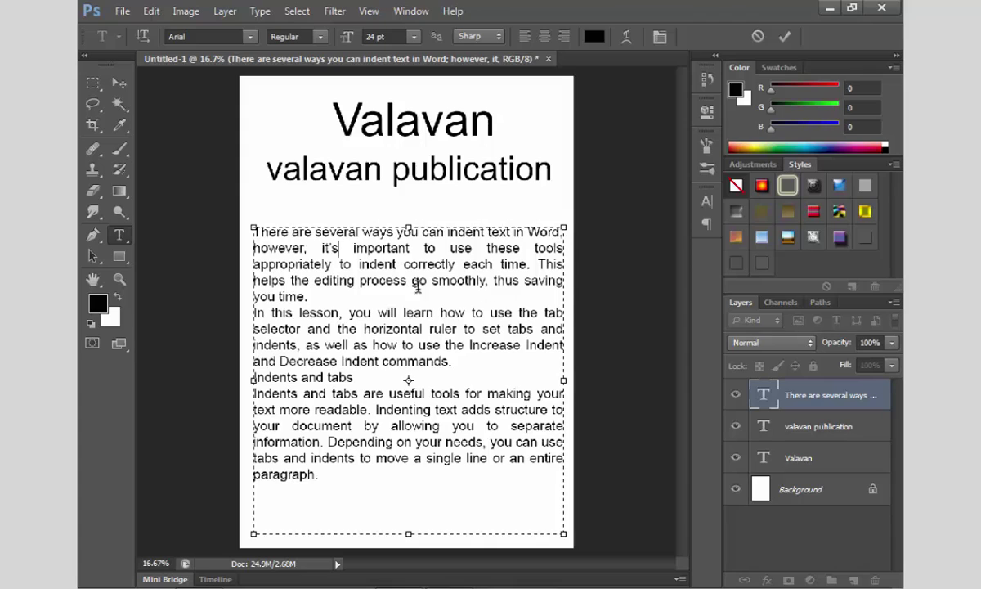
left_click(459, 483)
type("alavan public")
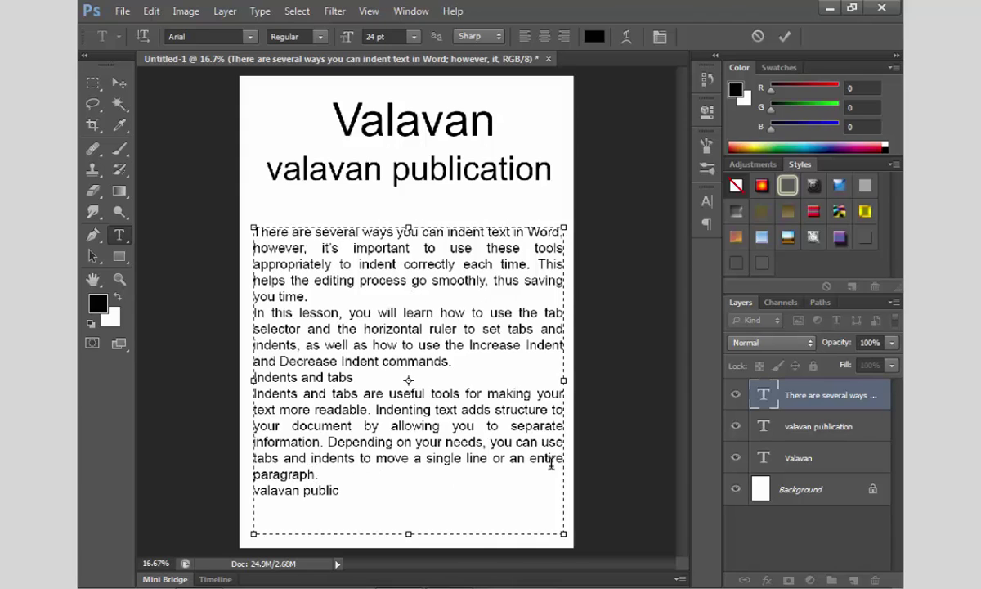
type("atio")
type("are")
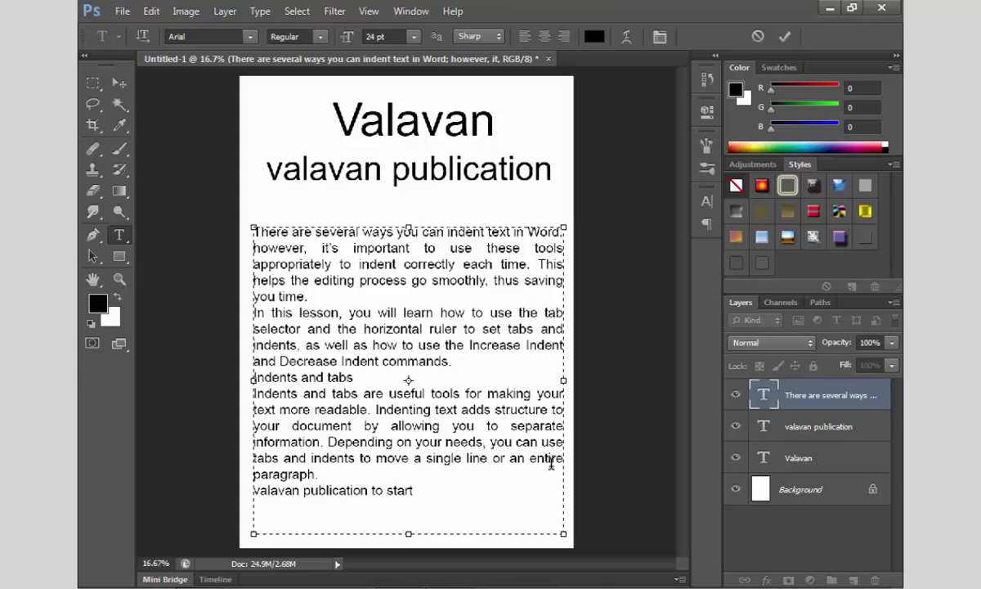
type(" forspecial")
type(" tnpsc exam")
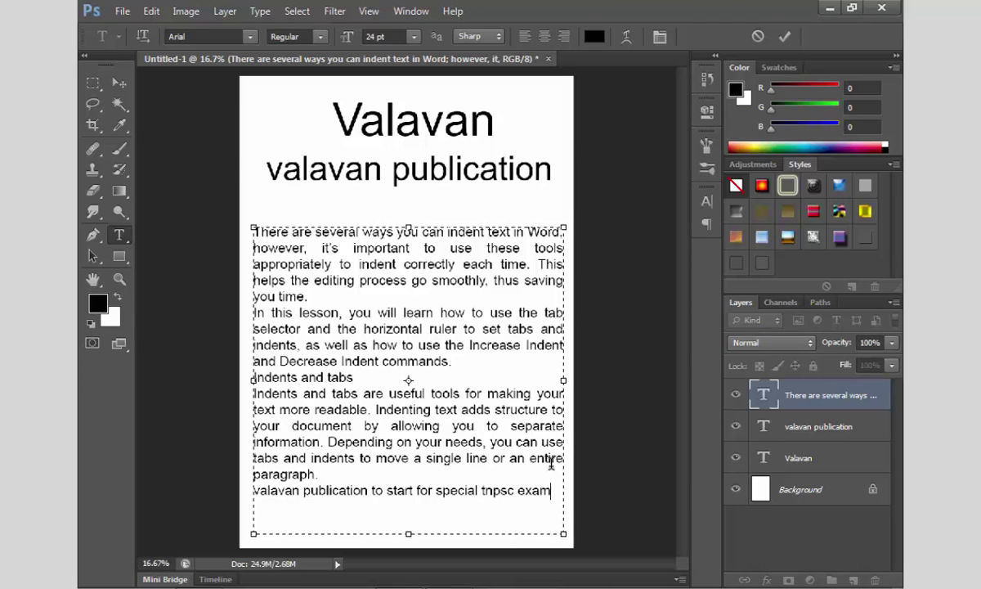
type(" prepration stud")
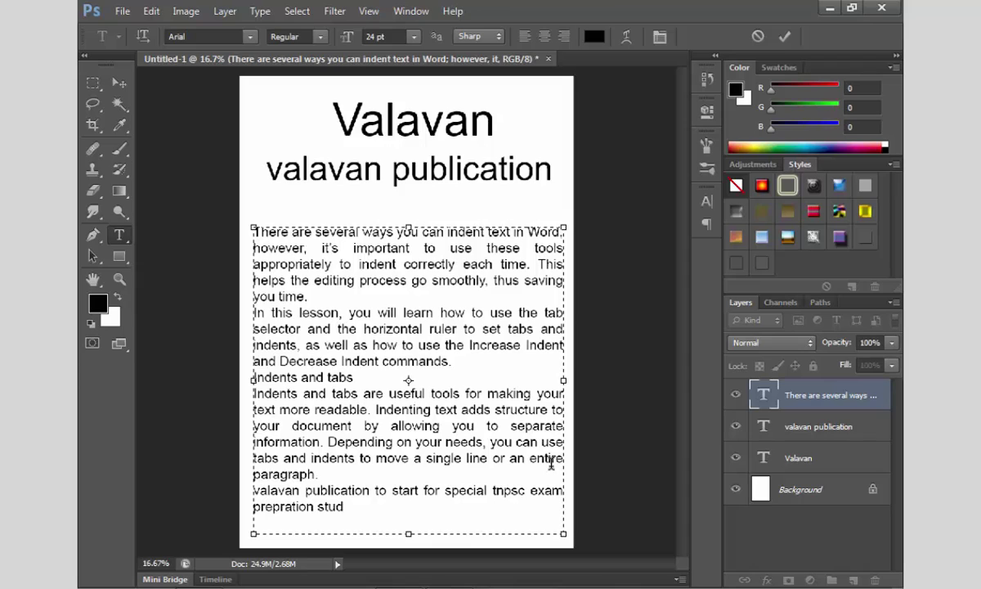
type("st")
type("uydy ")
type("matr")
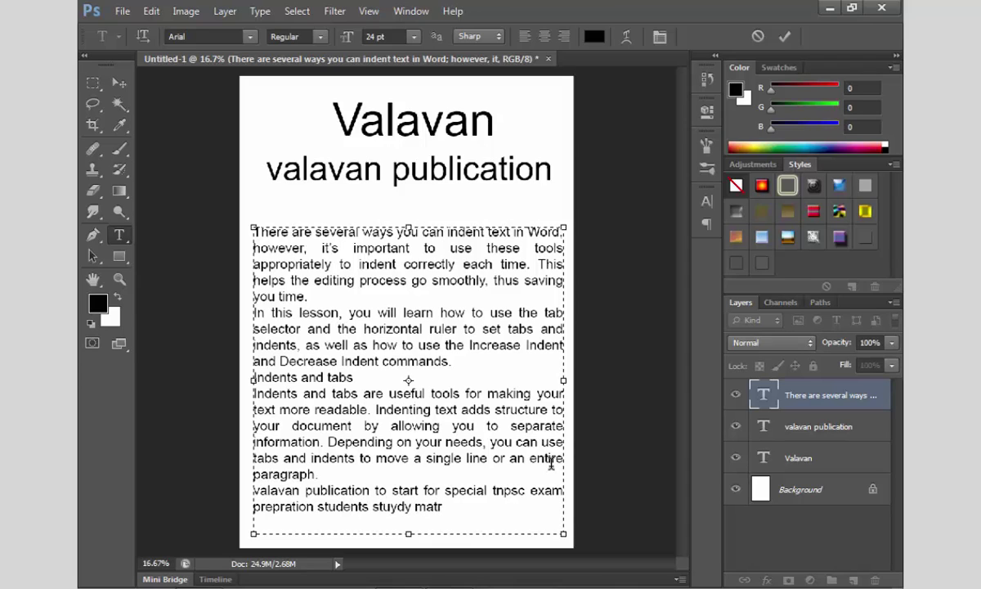
key("BackSpace")
type("erials.")
Step: Move the Valavan heading left and nudge the valavan publication line down beneath it
left_click(117, 84)
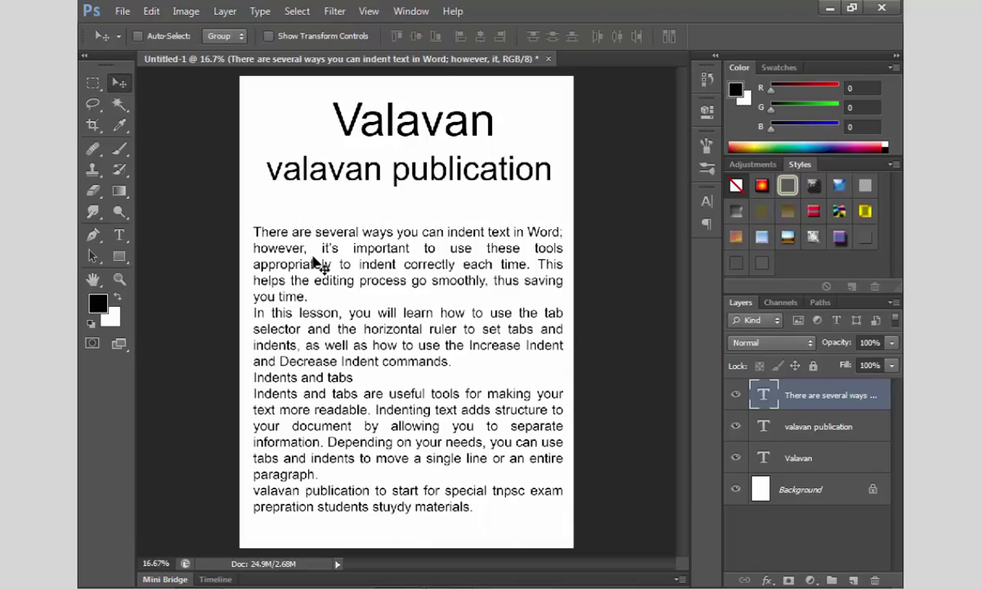
left_click(411, 140, "ctrl")
left_click_drag(411, 140, 372, 139)
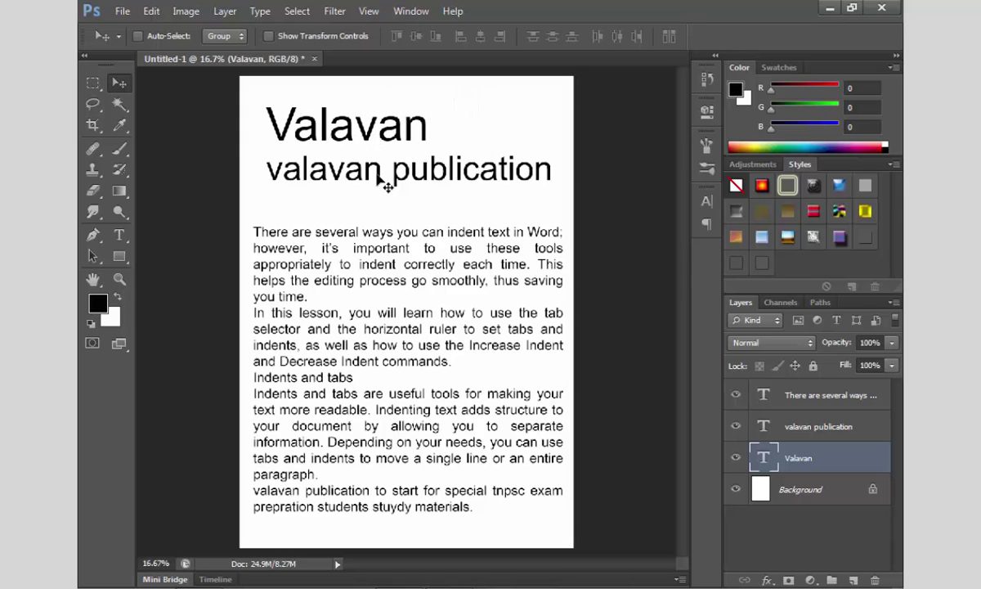
left_click(386, 182, "ctrl")
mouse_move(387, 182)
left_mouse_down()
mouse_move(423, 145)
mouse_move(381, 190)
left_mouse_up()
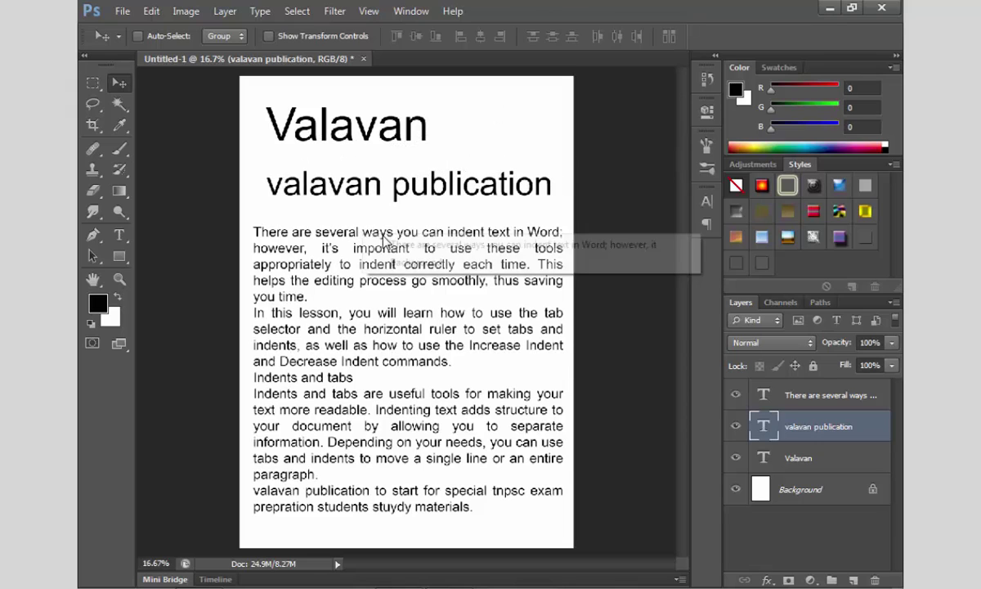
left_click(397, 261, "ctrl")
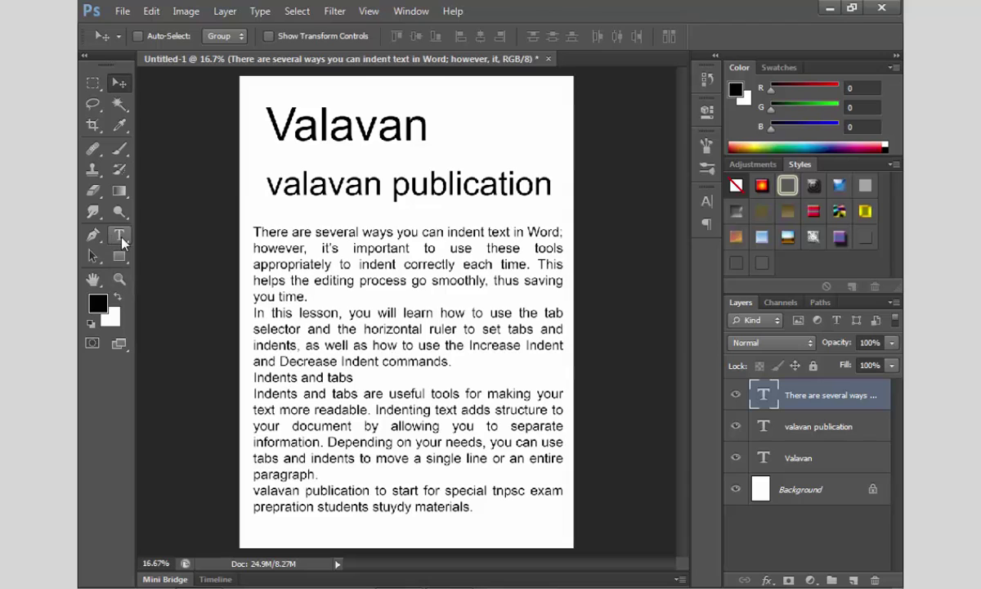
Step: Select all body text and try 0.5 then 0.75 pt space before in the Paragraph panel
left_click(119, 236)
left_click(402, 328)
key("ctrl+a")
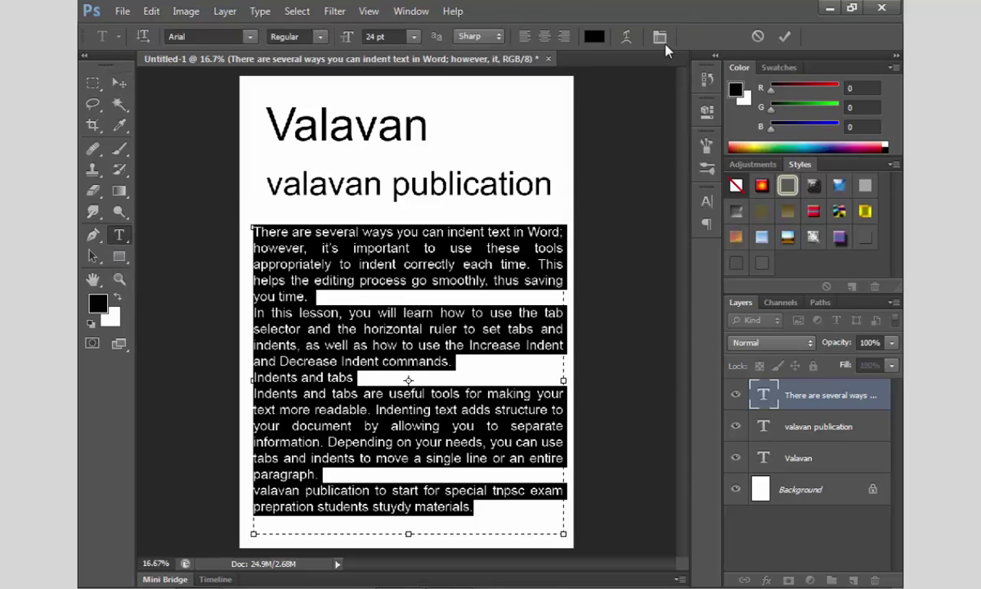
left_click(660, 36)
left_click(588, 190)
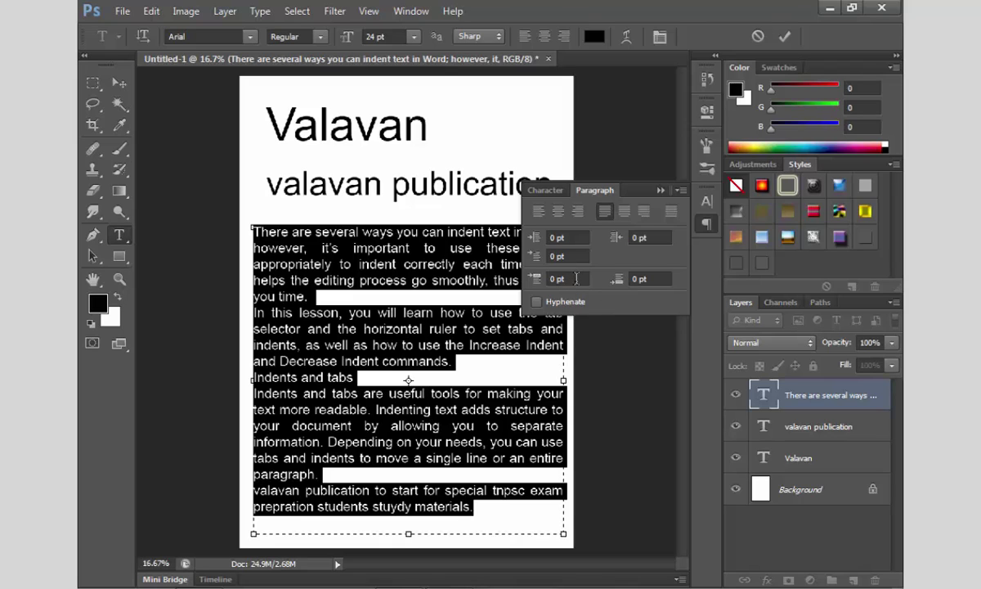
left_click(531, 281)
type("0.5")
key("Return")
type("0.75")
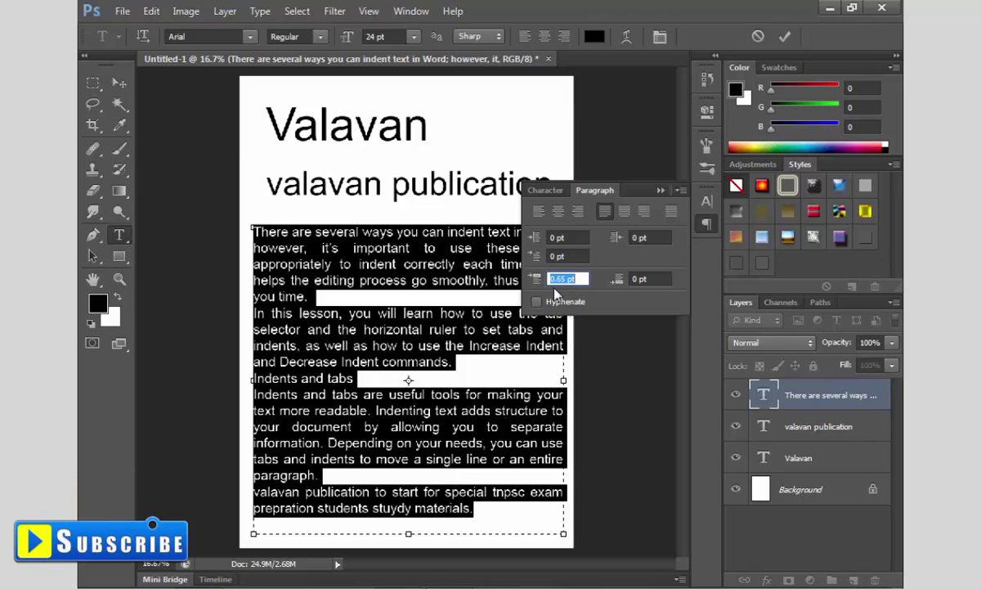
key("Return")
Step: Try space-after values of 0.6, 1.15 and then 2 pt on the reselected paragraphs
left_click(656, 279)
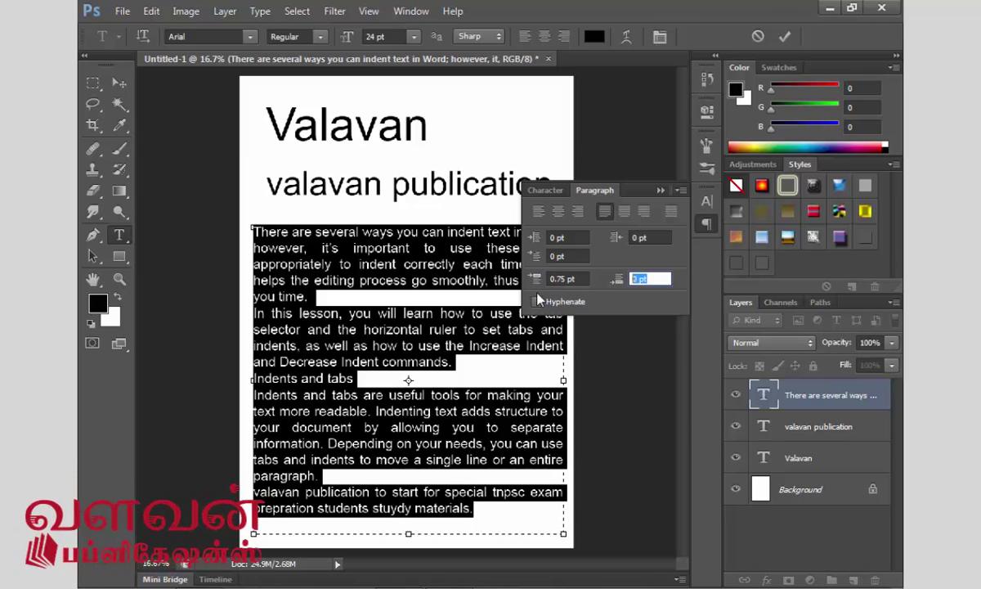
type("0.050.6")
key("Return")
type("1.15")
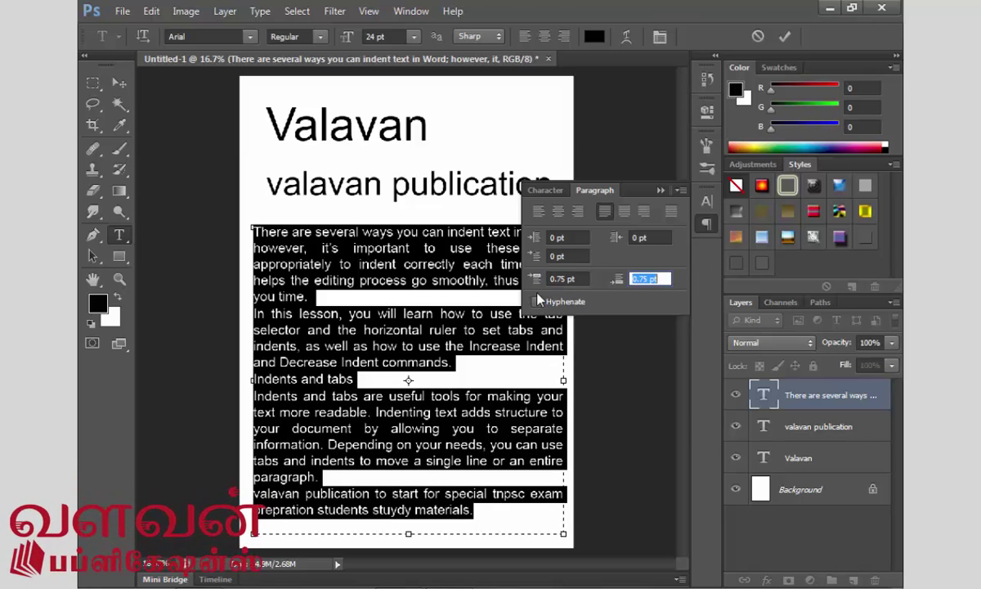
key("Return")
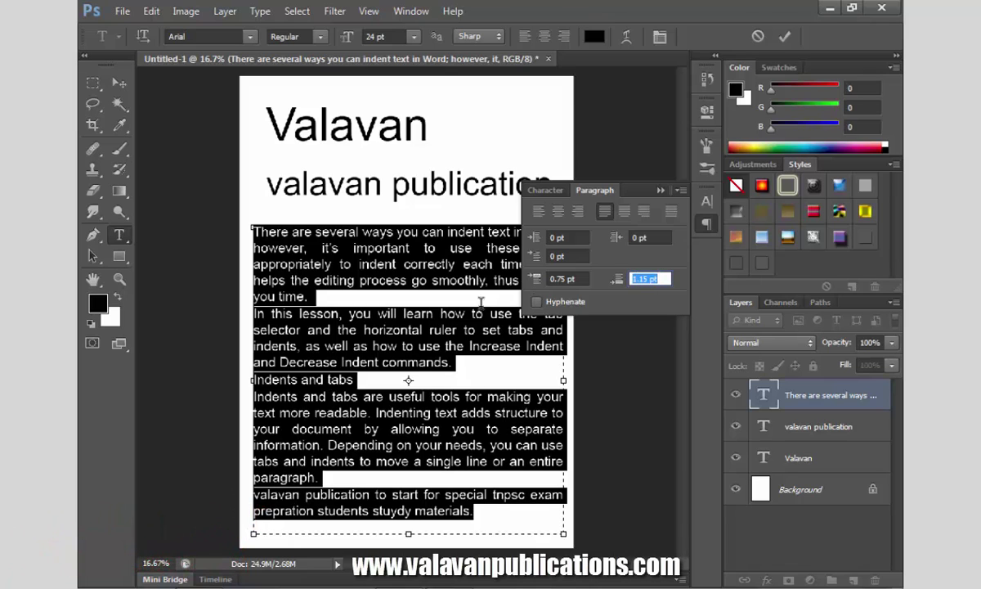
left_click(335, 362)
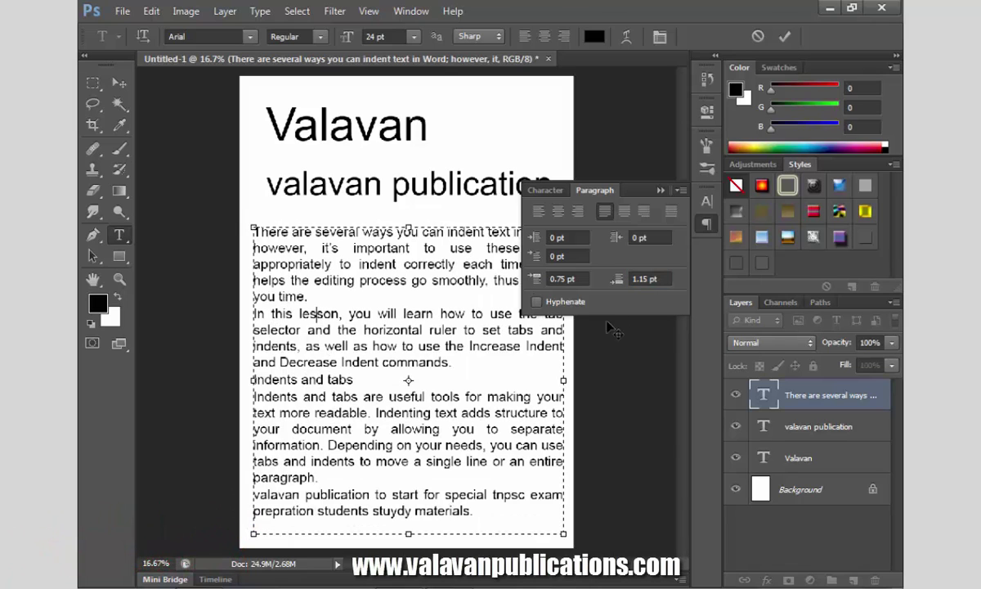
key("ctrl+a")
left_click(620, 282)
type("2")
key("Return")
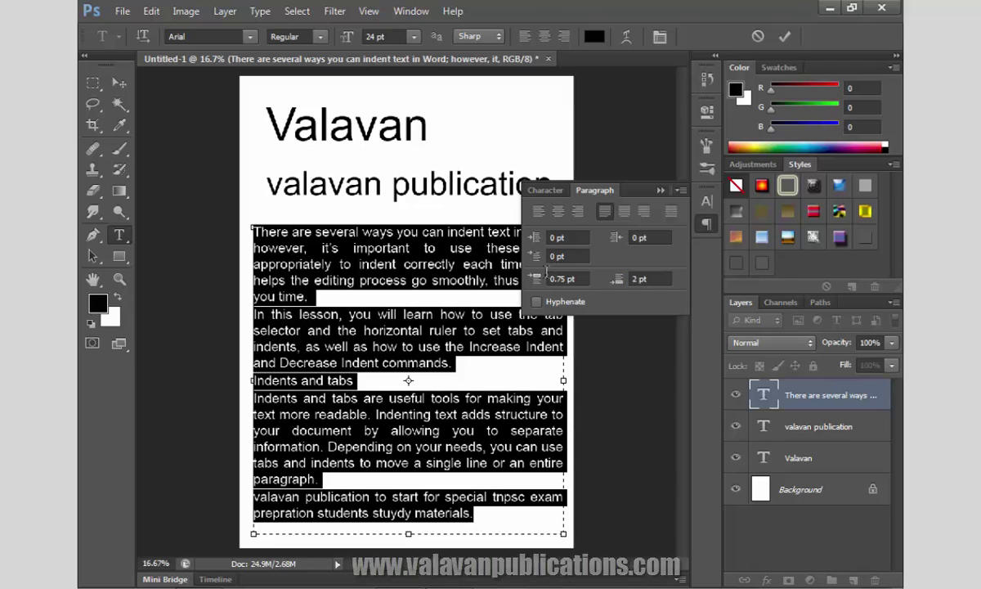
Step: Set space after and space before both to 5 pt and commit the text
left_click(657, 279)
type("5")
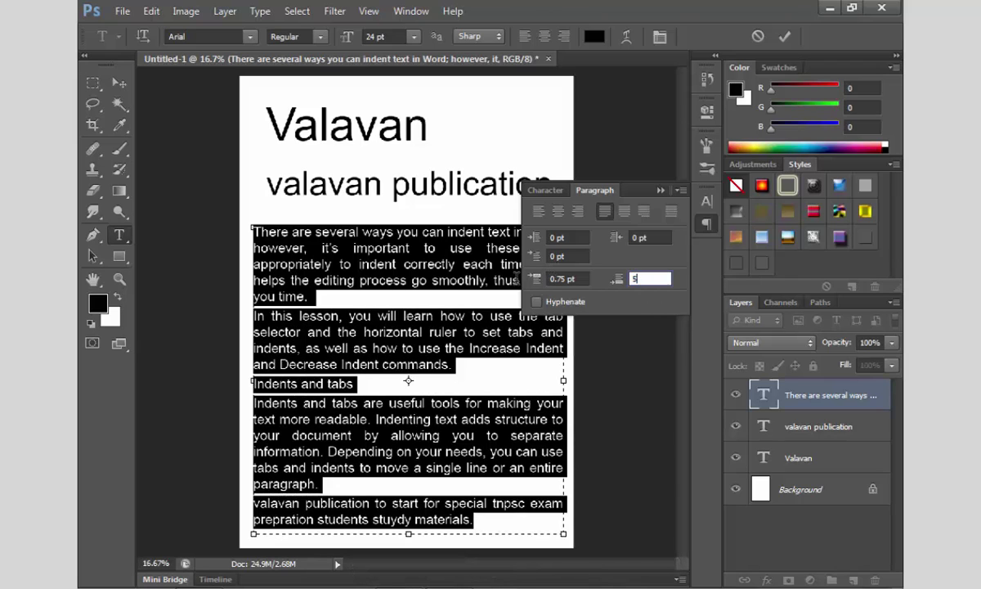
key("Return")
left_click(576, 276)
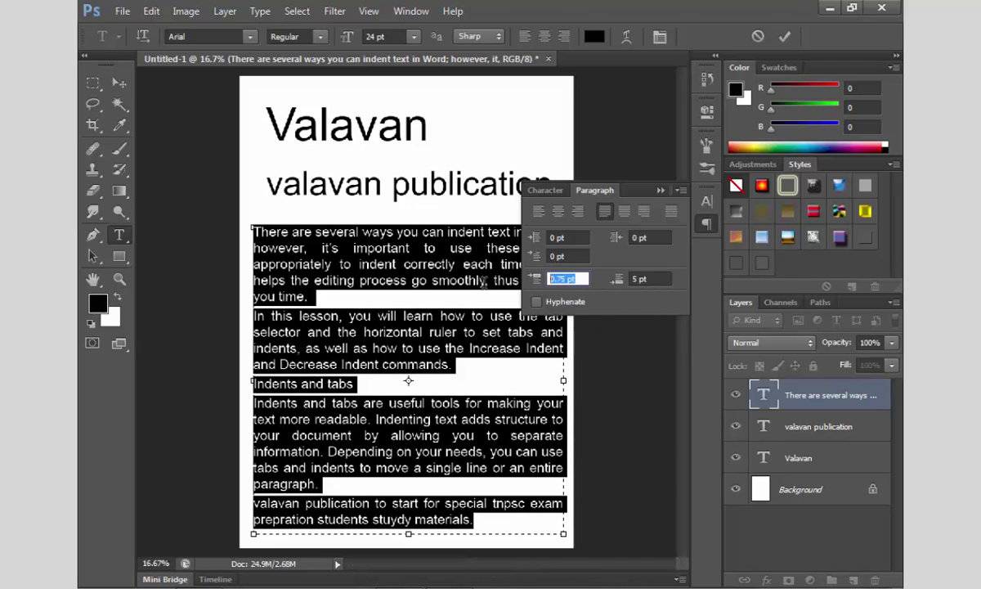
type("5")
key("Return")
left_click(343, 356)
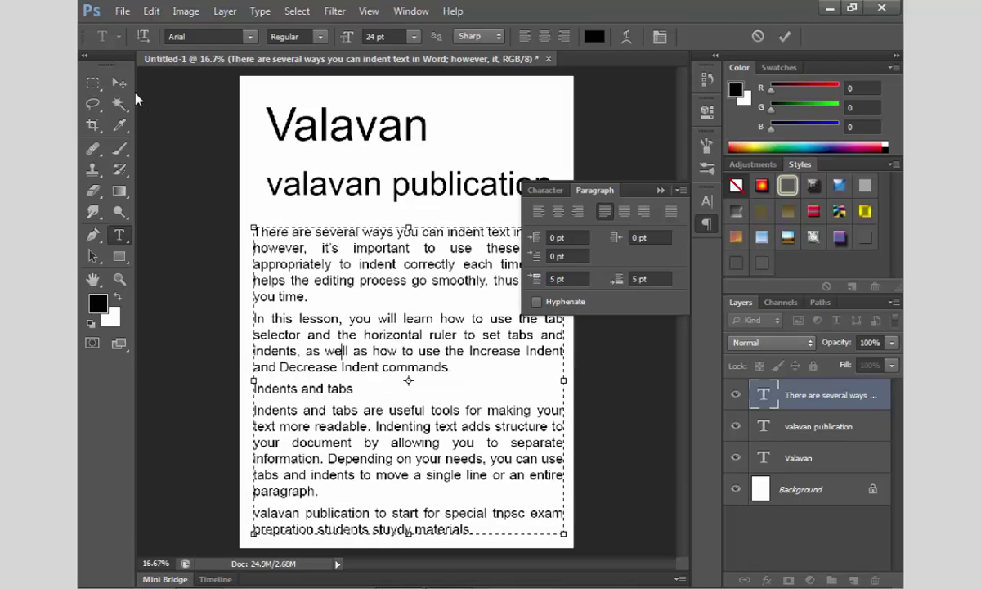
left_click(118, 83)
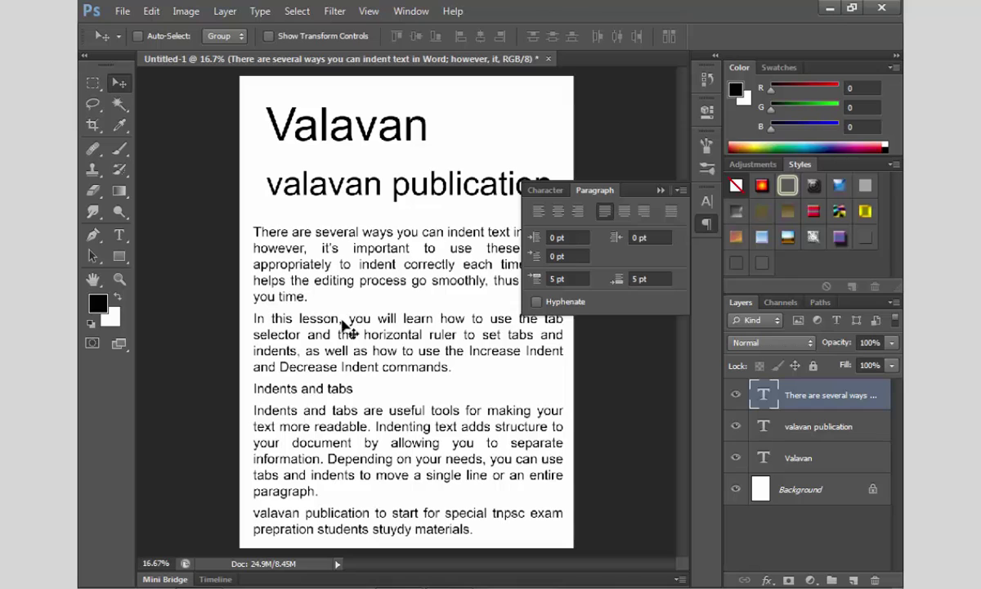
Step: Stretch the body paragraph box down to the page bottom so every paragraph through "stuydy materials." shows
key("Tab")
key("Tab")
left_click(118, 235)
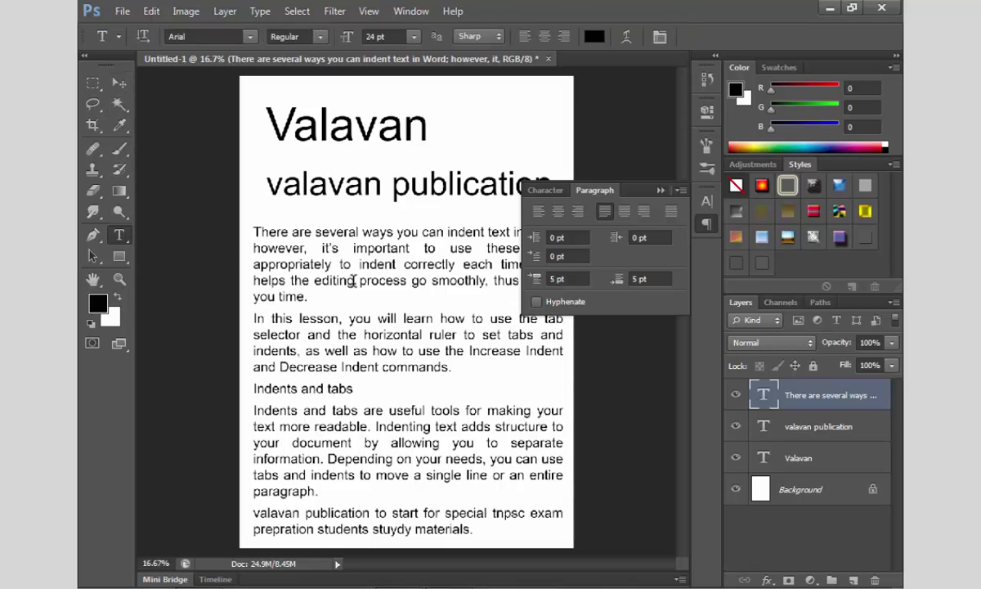
left_click(472, 448)
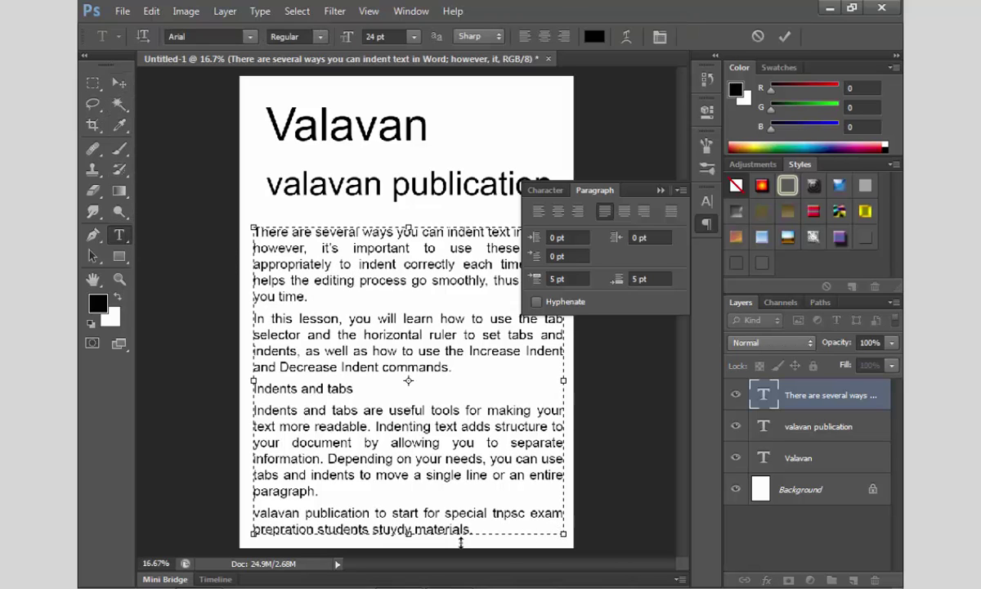
left_click_drag(406, 530, 419, 405)
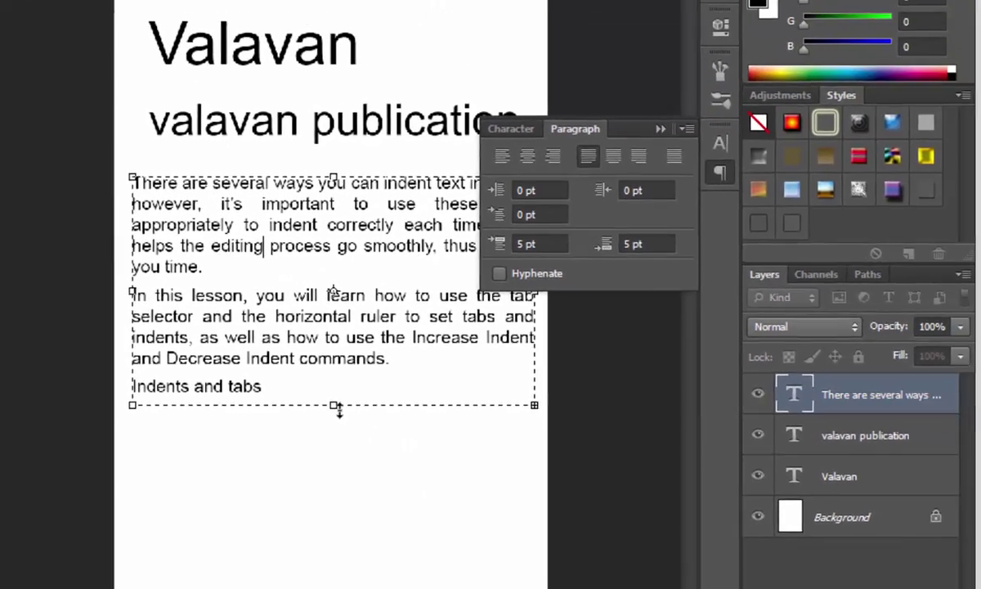
left_click_drag(408, 400, 404, 541)
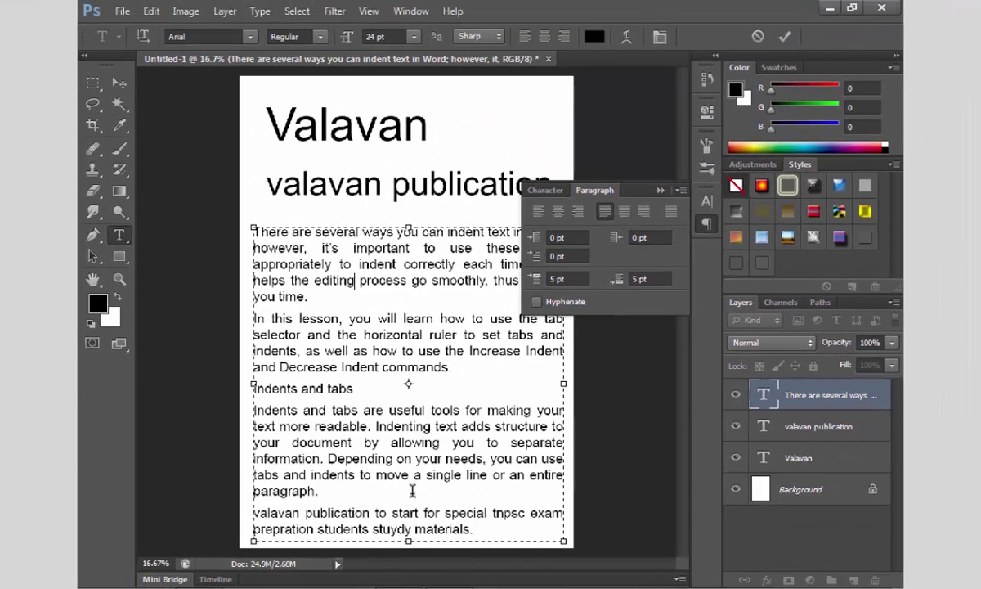
left_click(119, 83)
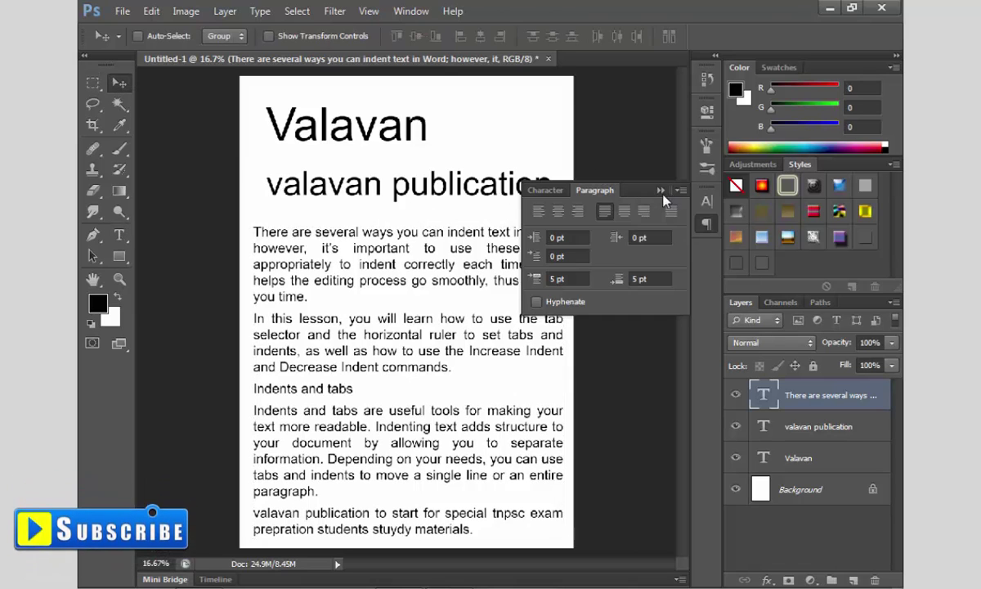
Step: Collapse the Paragraph panel and nudge the body text up beneath the valavan publication heading
left_click(659, 190)
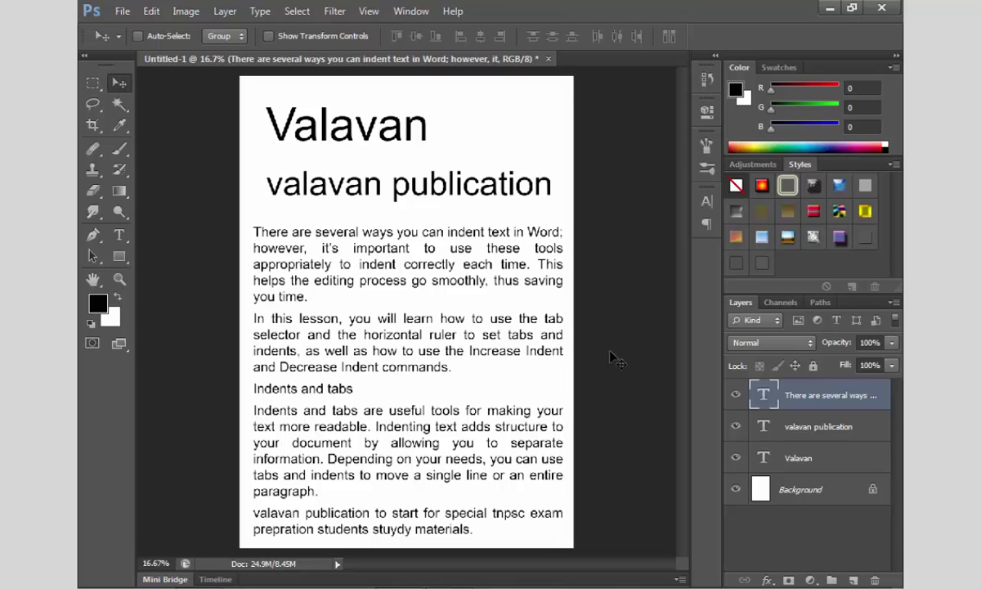
key("Up")
key("Up")
key("Up")
key("Up")
key("Up")
key("Up")
key("Up")
key("Up")
key("Up")
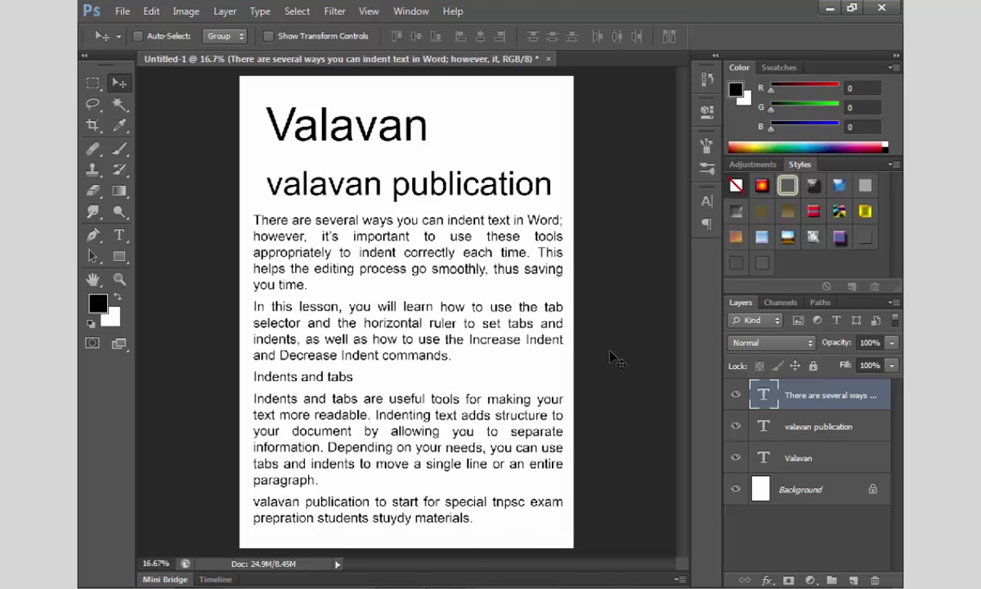